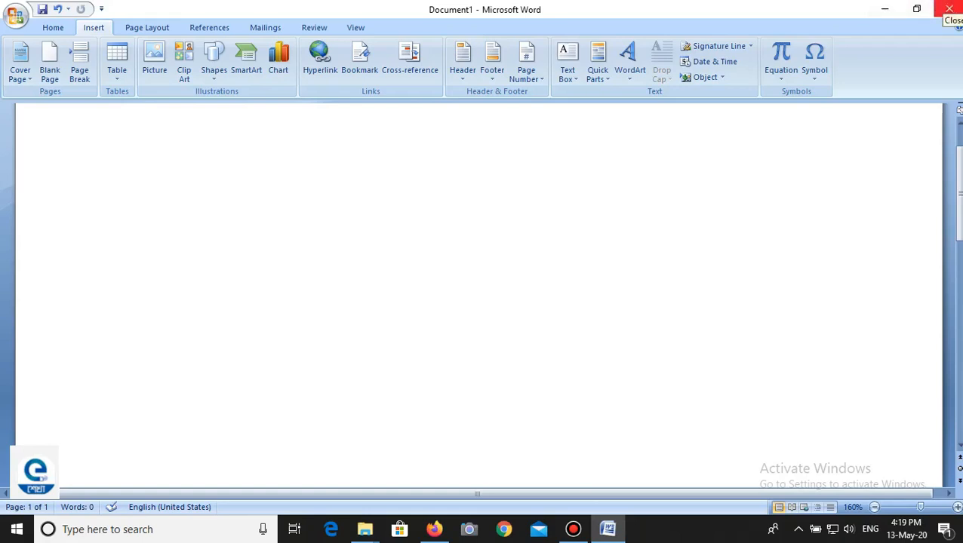
Step: Fill the blank document with placeholder paragraphs using the =RAND() function
{"action": "type", "text": "=RA"}
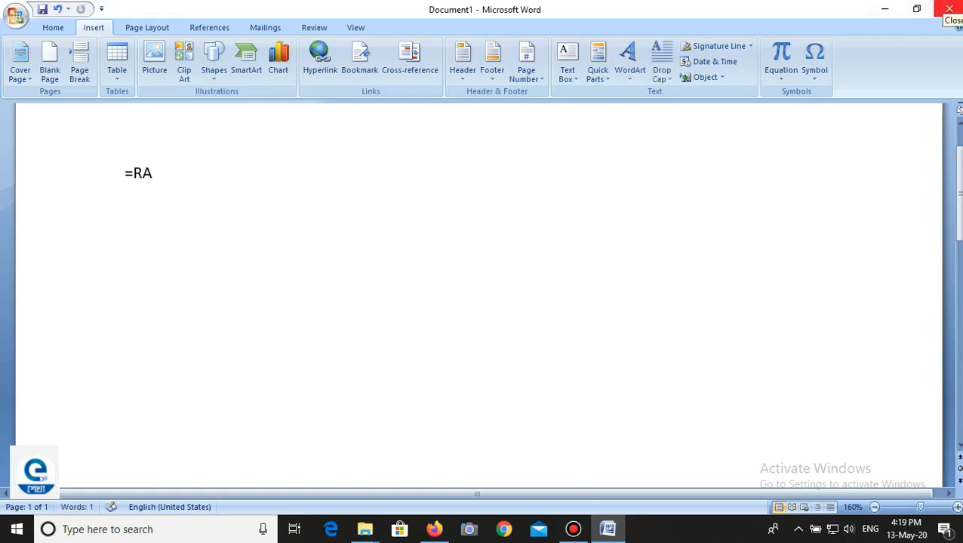
{"action": "type", "text": "ND"}
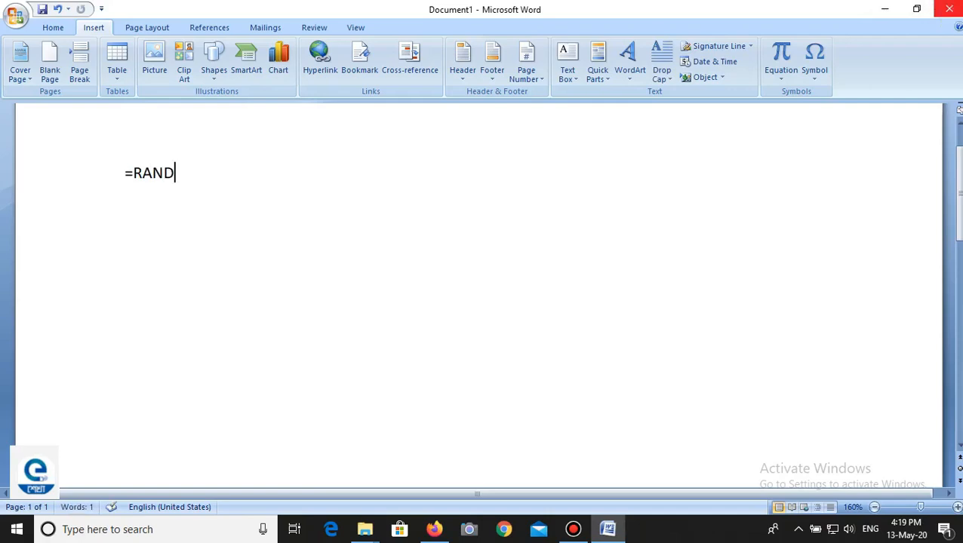
{"action": "type", "text": "()"}
{"action": "key", "text": "Return"}
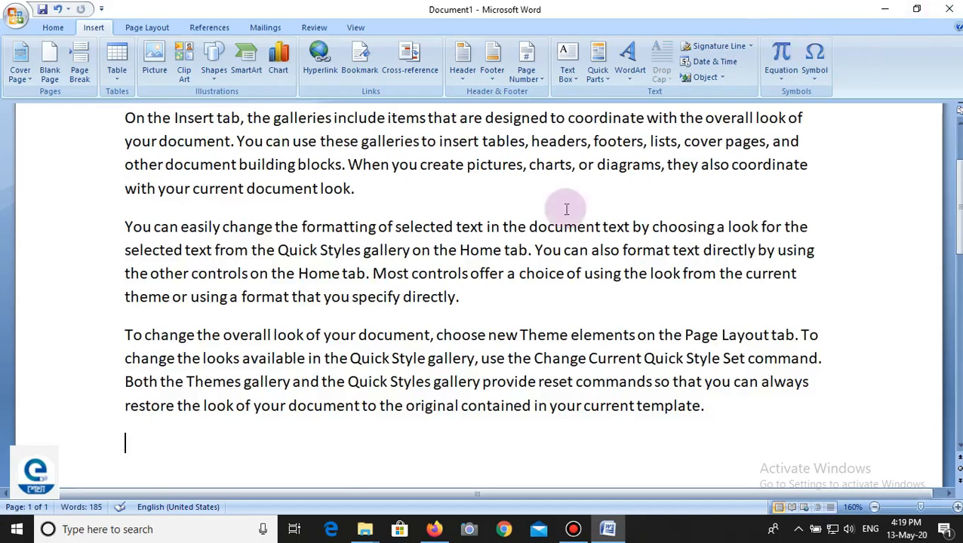
{"action": "scroll", "coordinate": [452, 316], "scroll_direction": "up", "scroll_amount": 2}
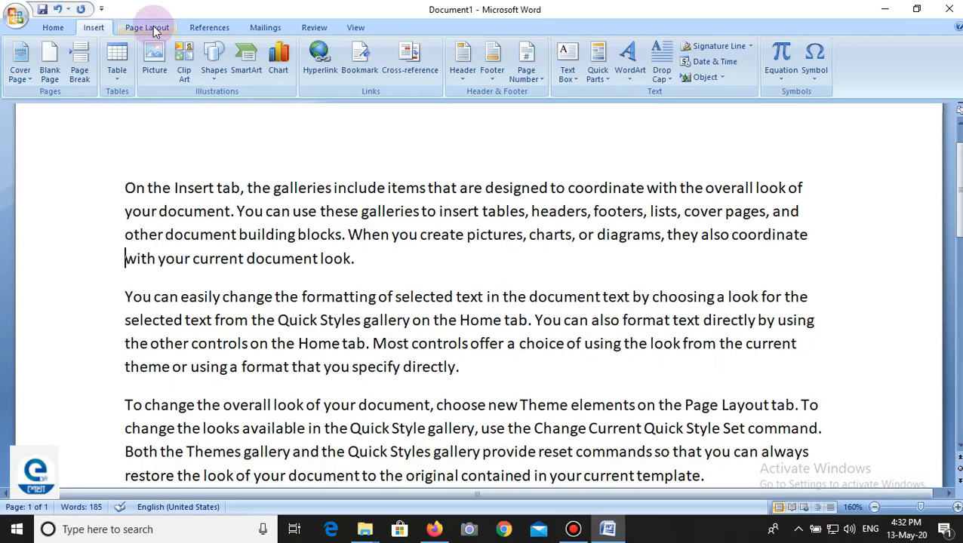
Step: Start a custom text watermark and set its text to YOUTH COMPUTER
{"action": "left_click", "coordinate": [154, 31]}
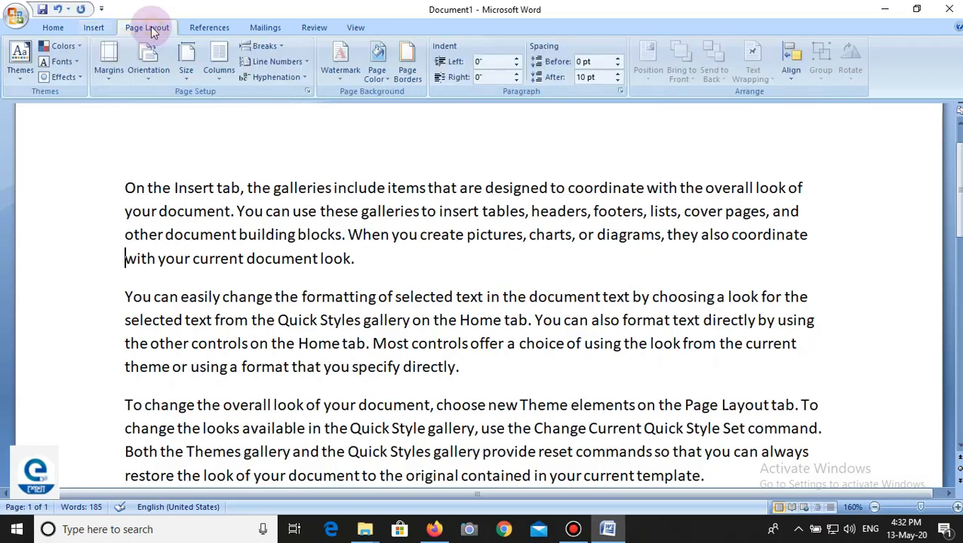
{"action": "left_click", "coordinate": [341, 79]}
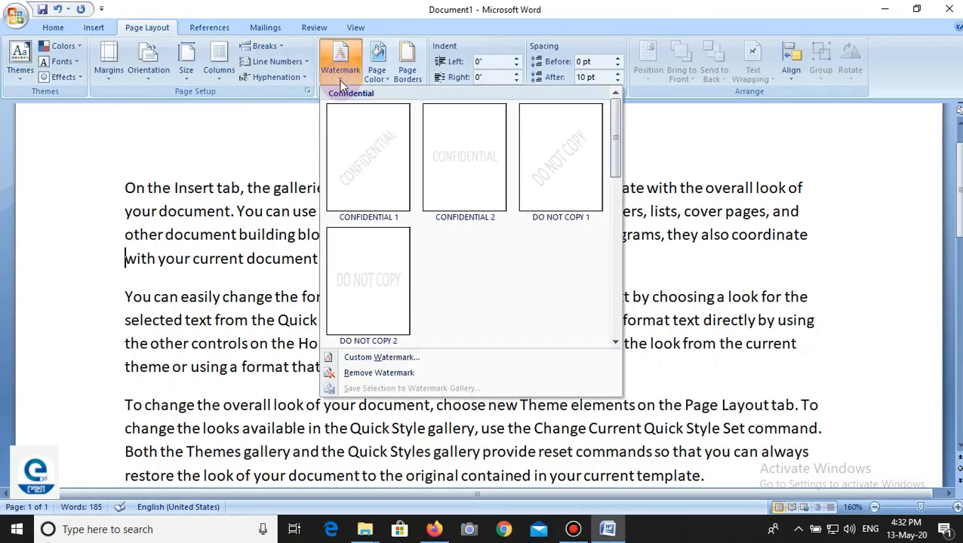
{"action": "left_click", "coordinate": [392, 361]}
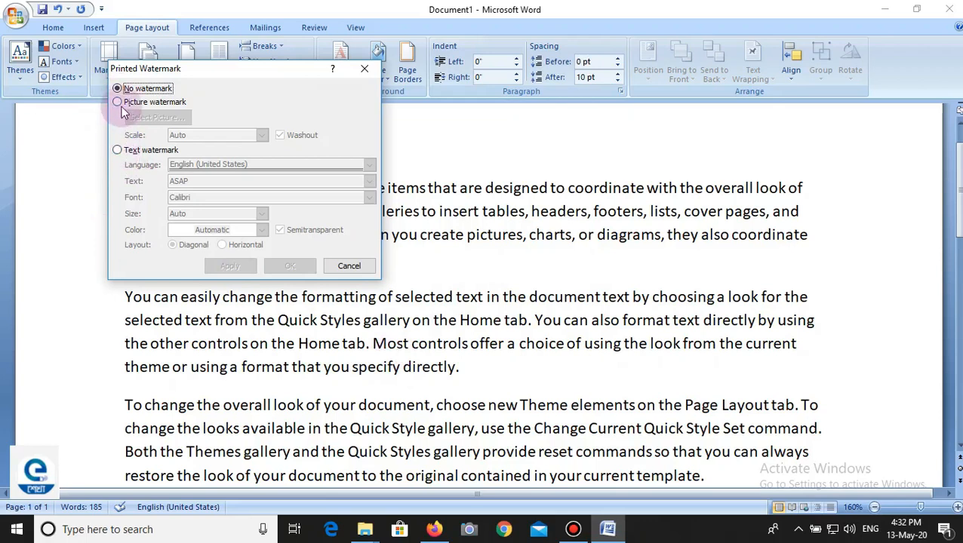
{"action": "left_click", "coordinate": [119, 150]}
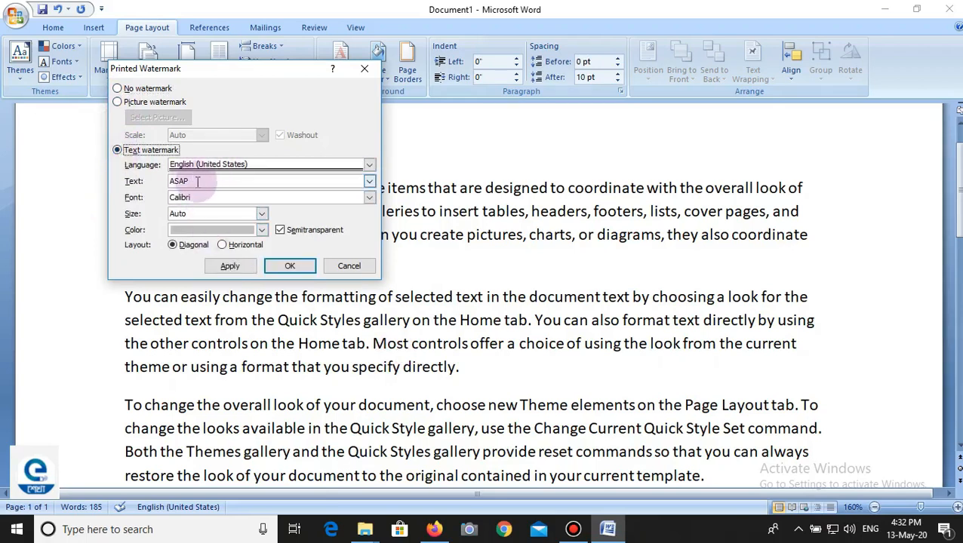
{"action": "left_click", "coordinate": [197, 181]}
{"action": "key", "text": "BackSpace"}
{"action": "key", "text": "BackSpace"}
{"action": "key", "text": "BackSpace"}
{"action": "key", "text": "BackSpace"}
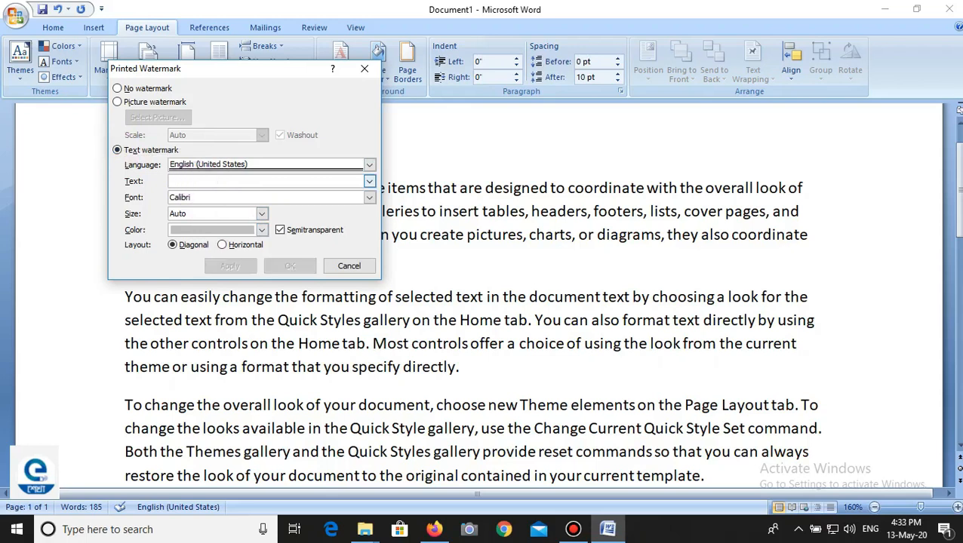
{"action": "type", "text": "YOUT"}
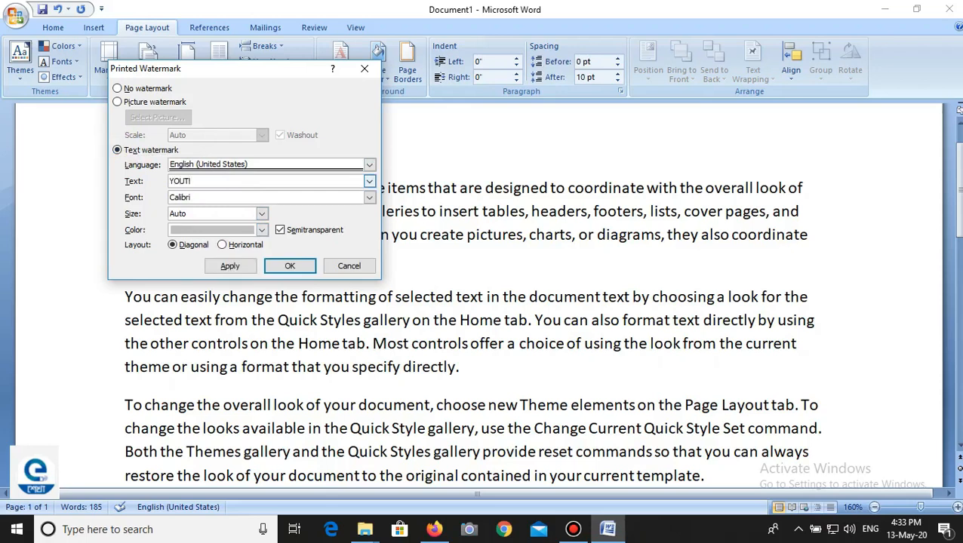
{"action": "type", "text": "H COMPUTER"}
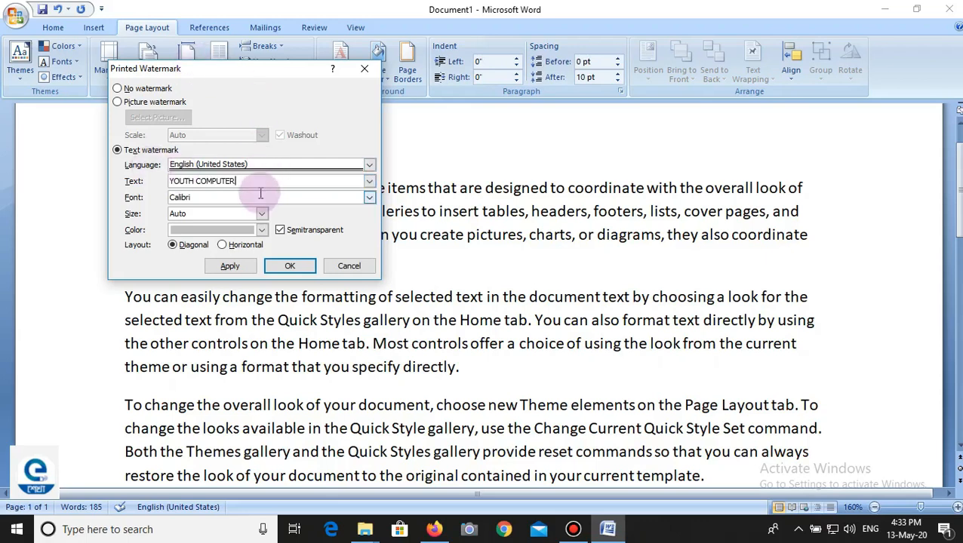
Step: Set the watermark's font to Arial Black and its size to 90
{"action": "left_click", "coordinate": [369, 197]}
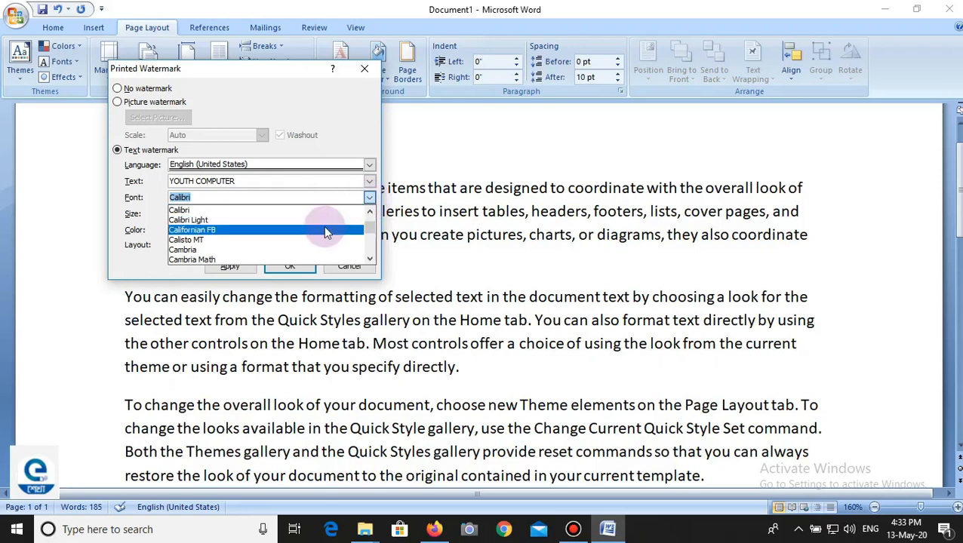
{"action": "type", "text": "A"}
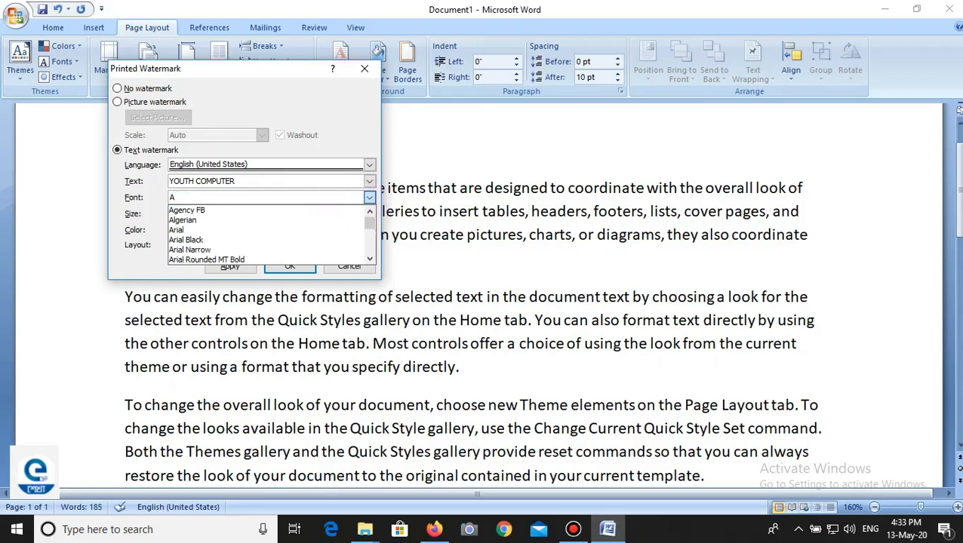
{"action": "left_click", "coordinate": [188, 240]}
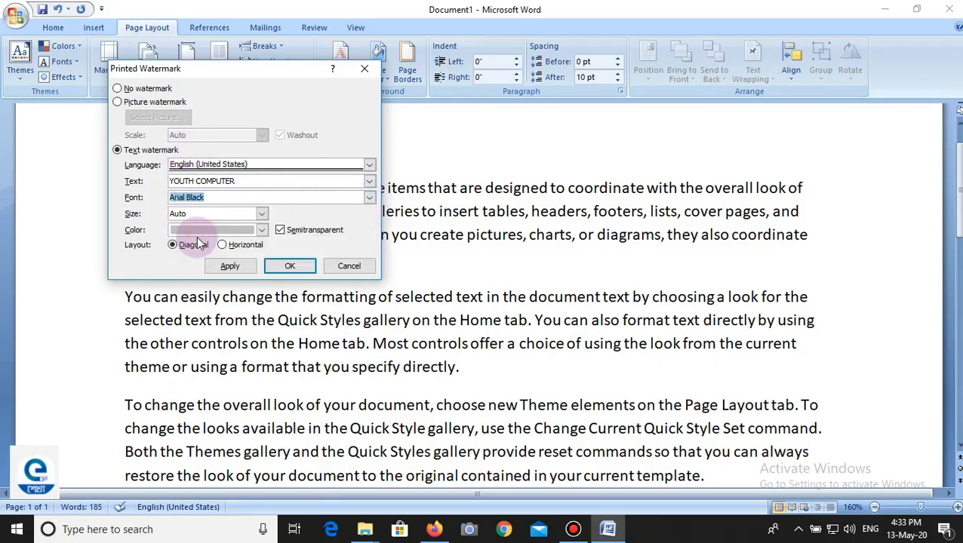
{"action": "left_click", "coordinate": [262, 214]}
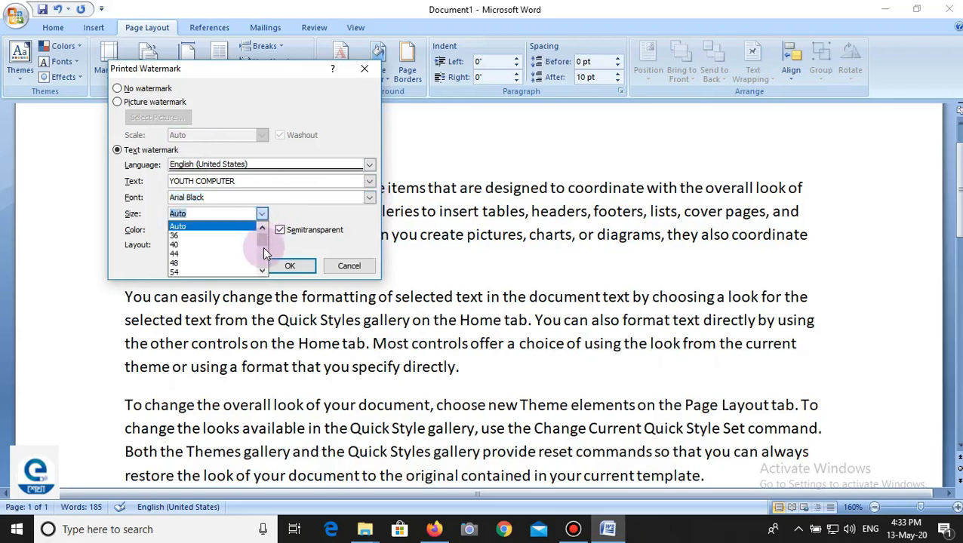
{"action": "left_click_drag", "start_coordinate": [266, 247], "coordinate": [264, 254]}
{"action": "scroll", "coordinate": [264, 253], "scroll_direction": "up", "scroll_amount": 1}
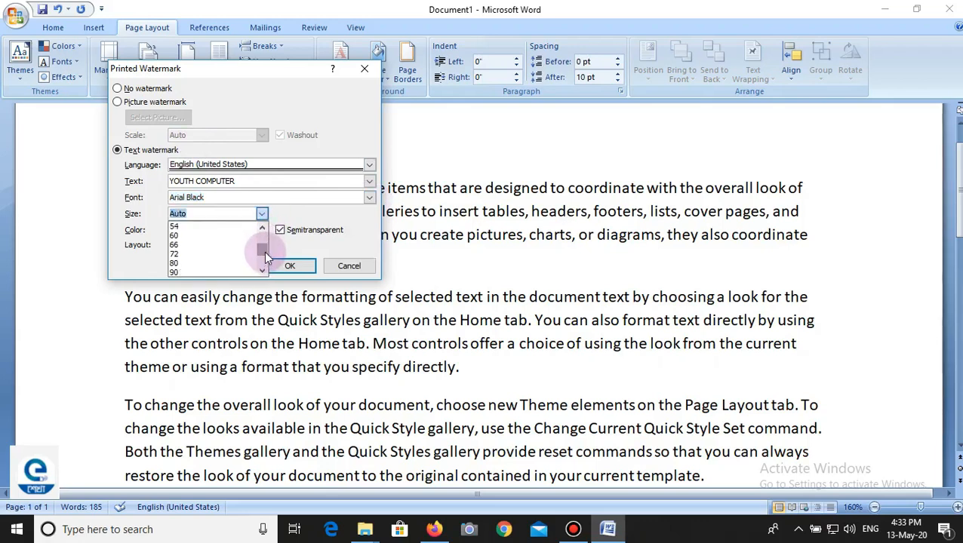
{"action": "left_click", "coordinate": [177, 270]}
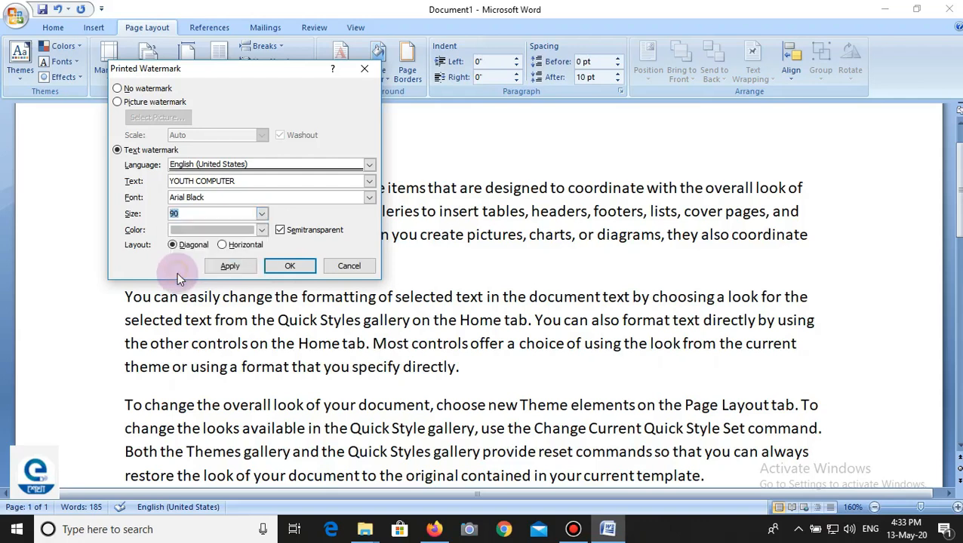
Step: Color the watermark dark red, apply it to the document and check it on the page
{"action": "left_click", "coordinate": [261, 229]}
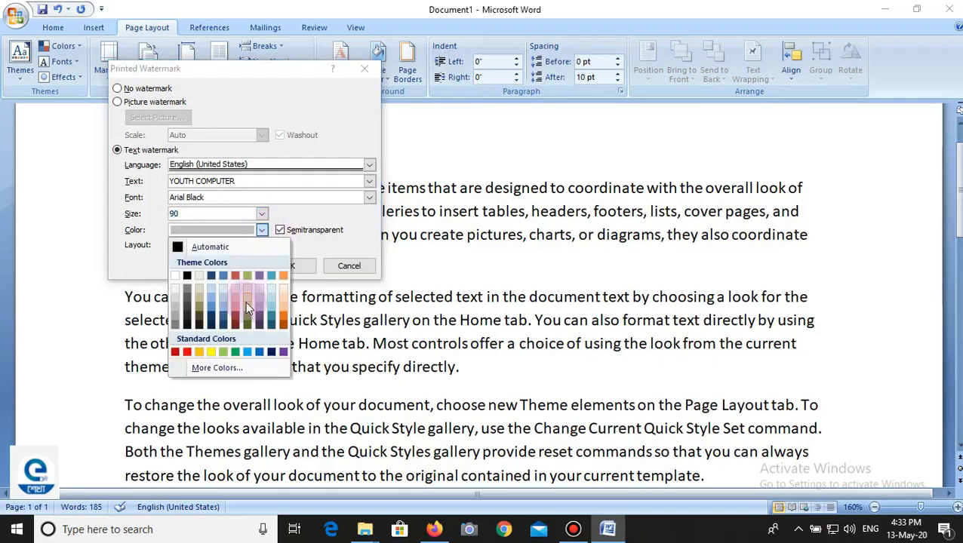
{"action": "left_click", "coordinate": [233, 322]}
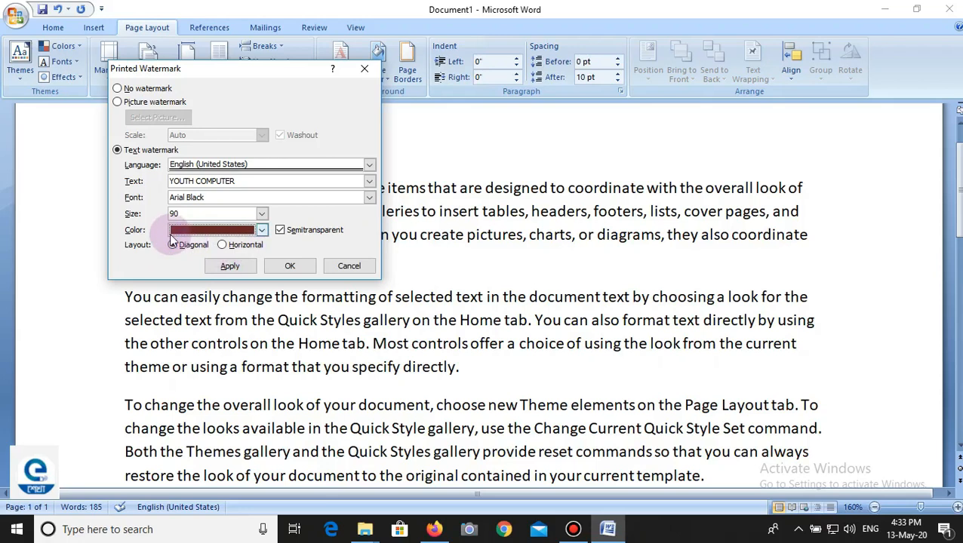
{"action": "left_click", "coordinate": [230, 269]}
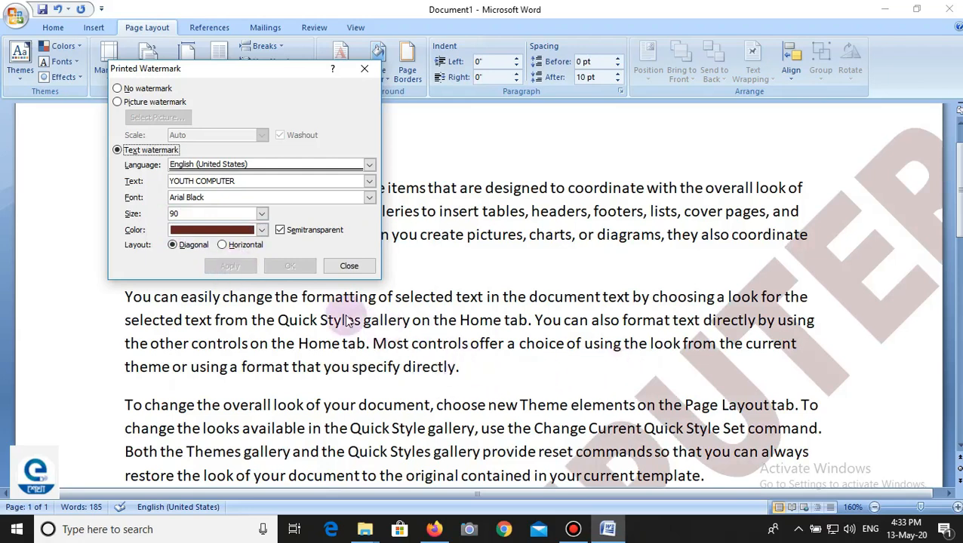
{"action": "left_click", "coordinate": [349, 265]}
{"action": "scroll", "coordinate": [658, 404], "scroll_direction": "down", "scroll_amount": 10}
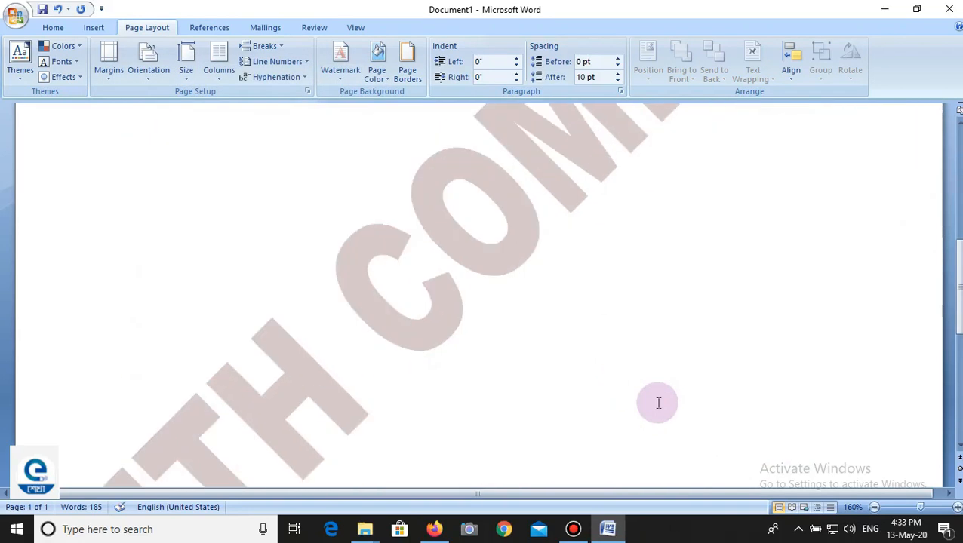
{"action": "scroll", "coordinate": [658, 404], "scroll_direction": "up", "scroll_amount": 10}
{"action": "scroll", "coordinate": [653, 400], "scroll_direction": "up", "scroll_amount": 3}
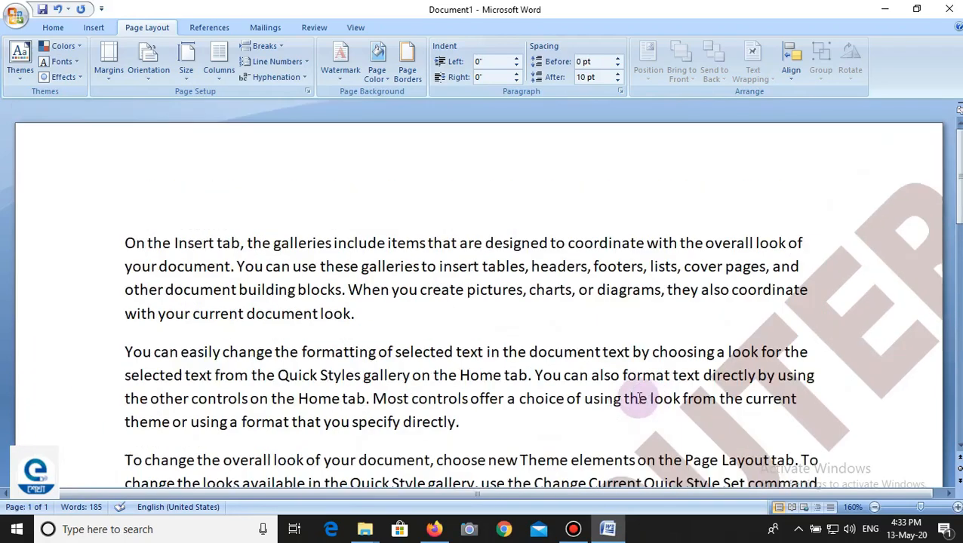
Step: Reduce the custom watermark's size to 60, apply the change and check it on the page
{"action": "left_click", "coordinate": [338, 64]}
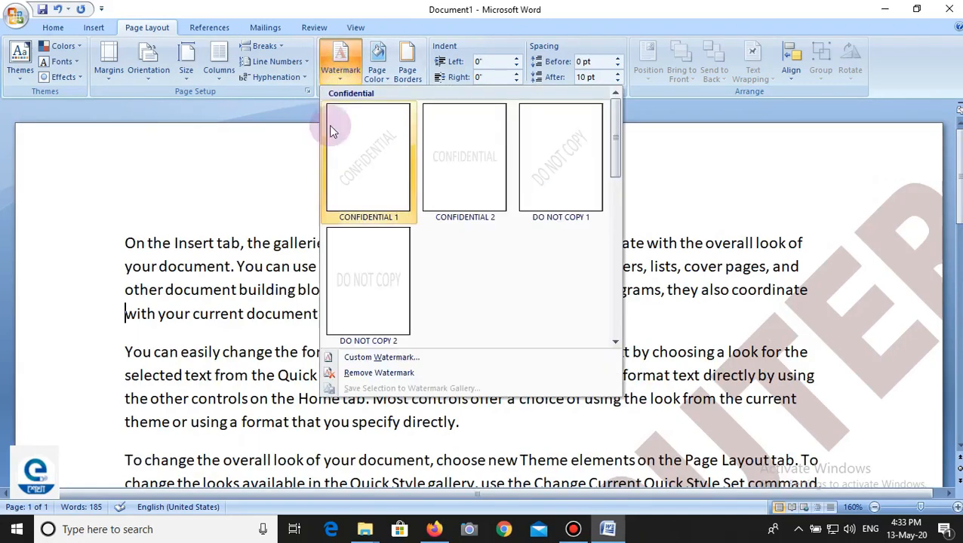
{"action": "left_click", "coordinate": [376, 359]}
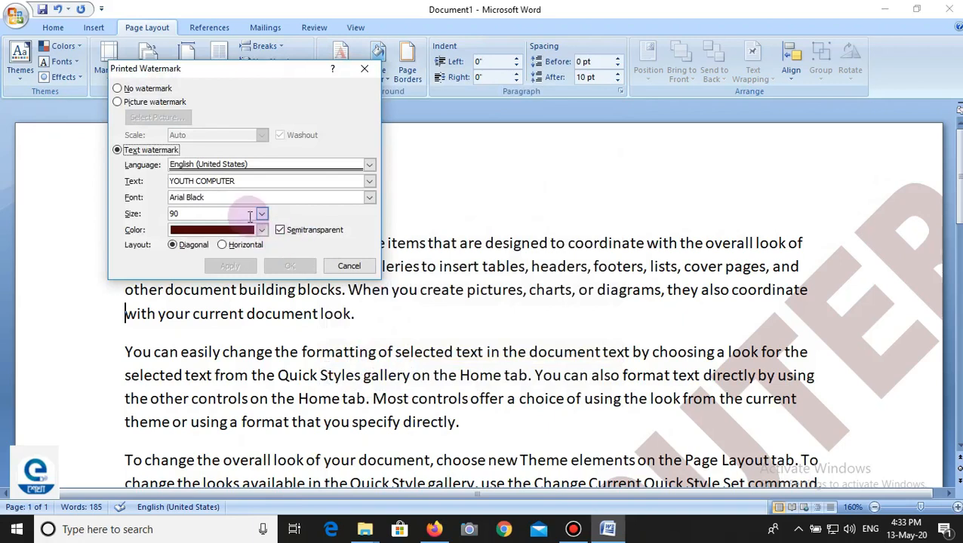
{"action": "left_click", "coordinate": [262, 214]}
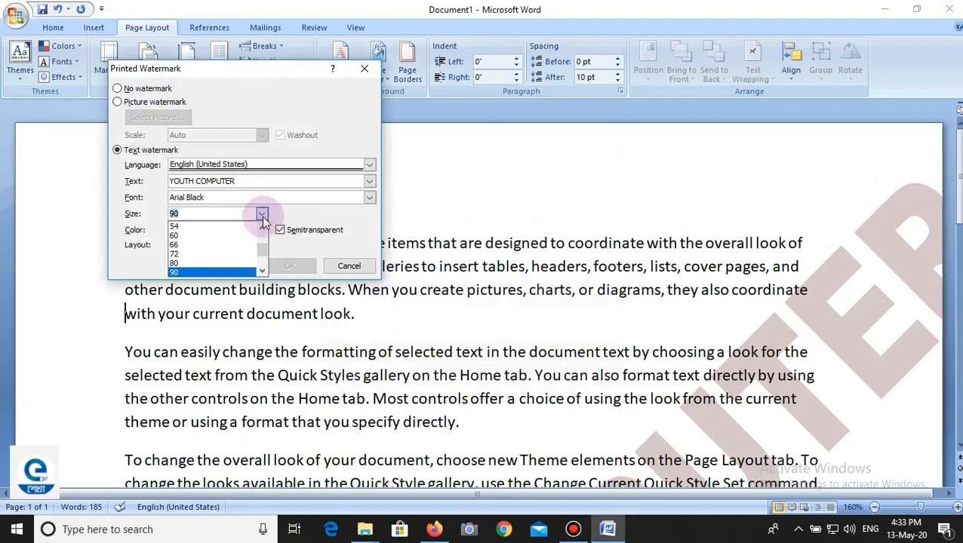
{"action": "left_click", "coordinate": [189, 236]}
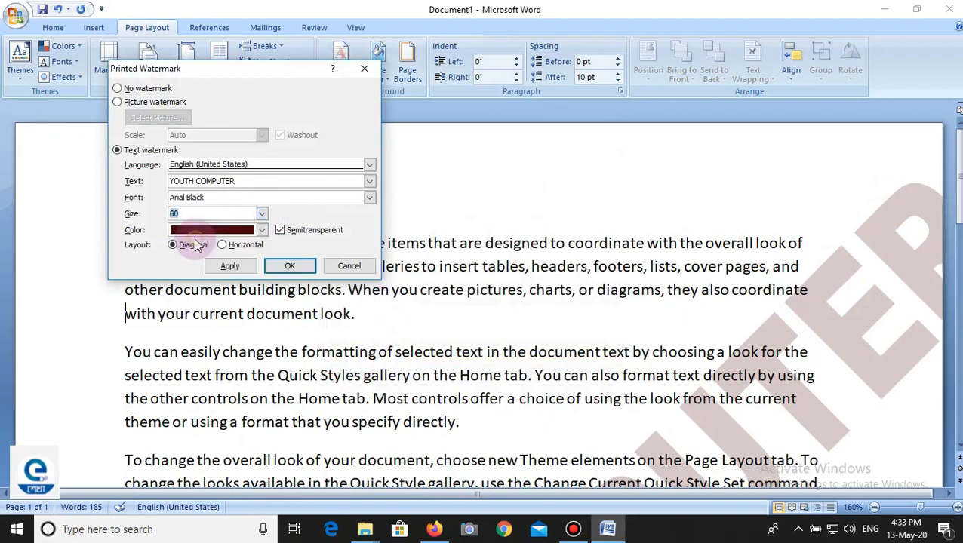
{"action": "left_click", "coordinate": [230, 266]}
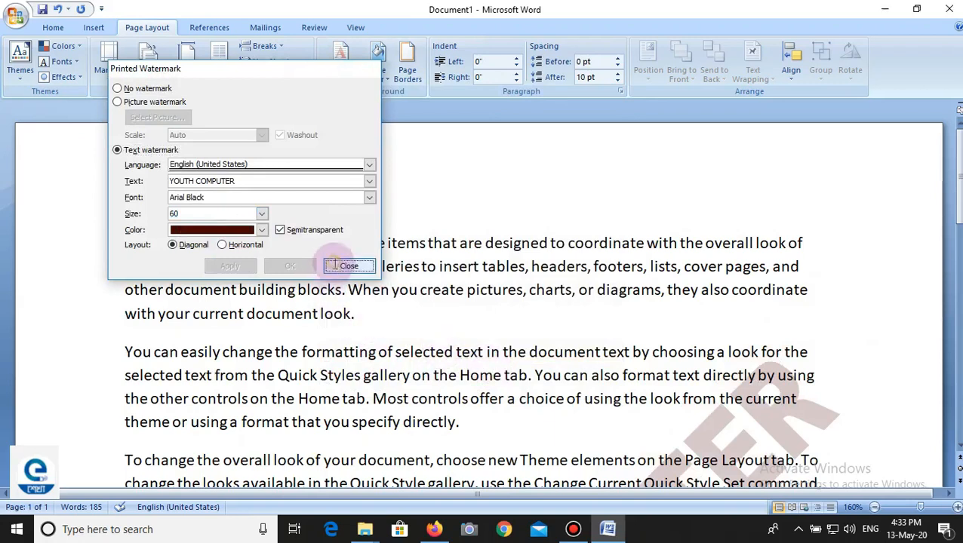
{"action": "left_click", "coordinate": [349, 265]}
{"action": "scroll", "coordinate": [475, 305], "scroll_direction": "down", "scroll_amount": 2}
{"action": "scroll", "coordinate": [475, 305], "scroll_direction": "down", "scroll_amount": 10}
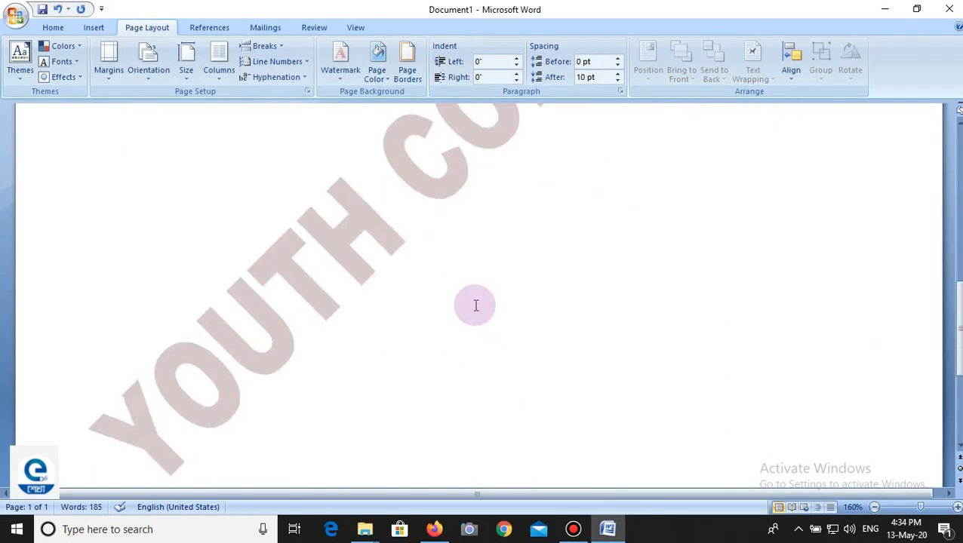
{"action": "scroll", "coordinate": [475, 306], "scroll_direction": "up", "scroll_amount": 3}
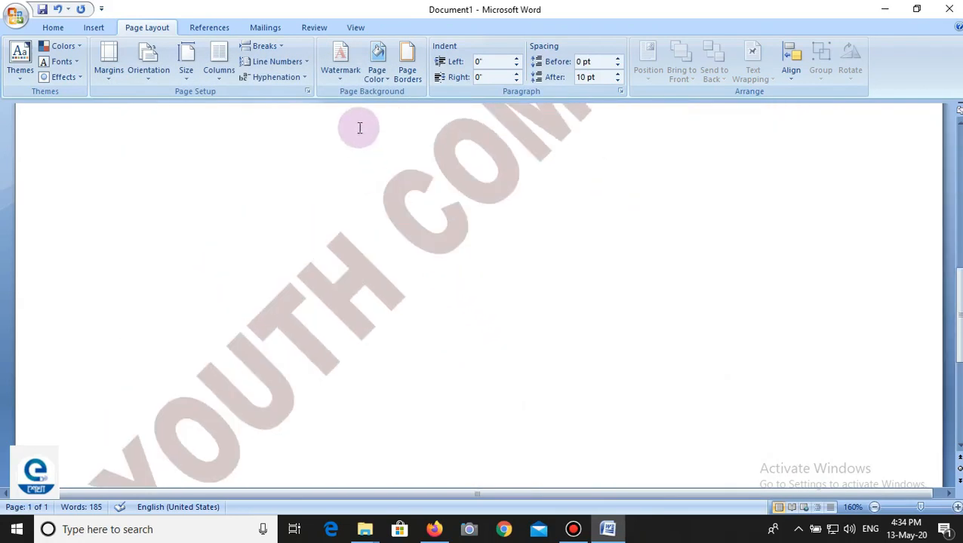
Step: Switch the custom watermark's layout to Horizontal and apply it
{"action": "left_click", "coordinate": [336, 78]}
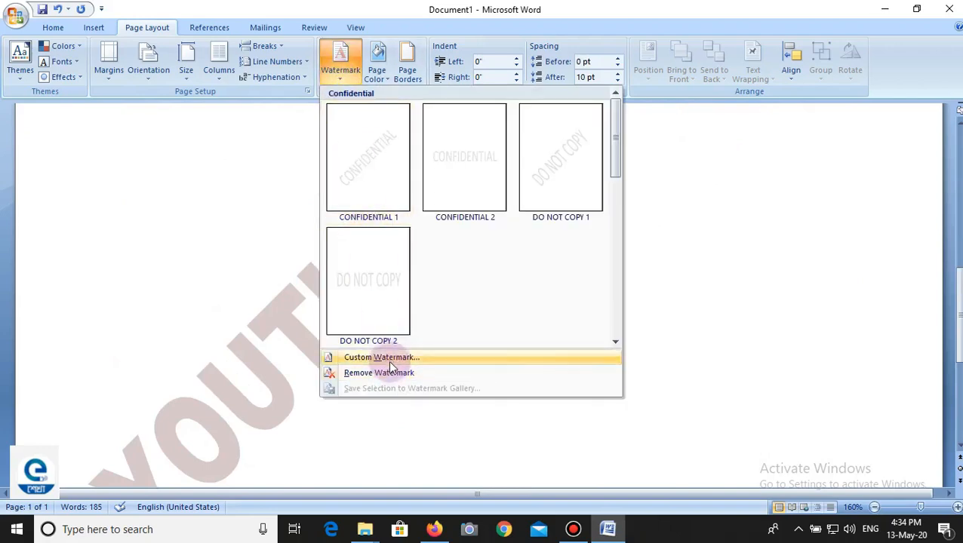
{"action": "left_click", "coordinate": [347, 358]}
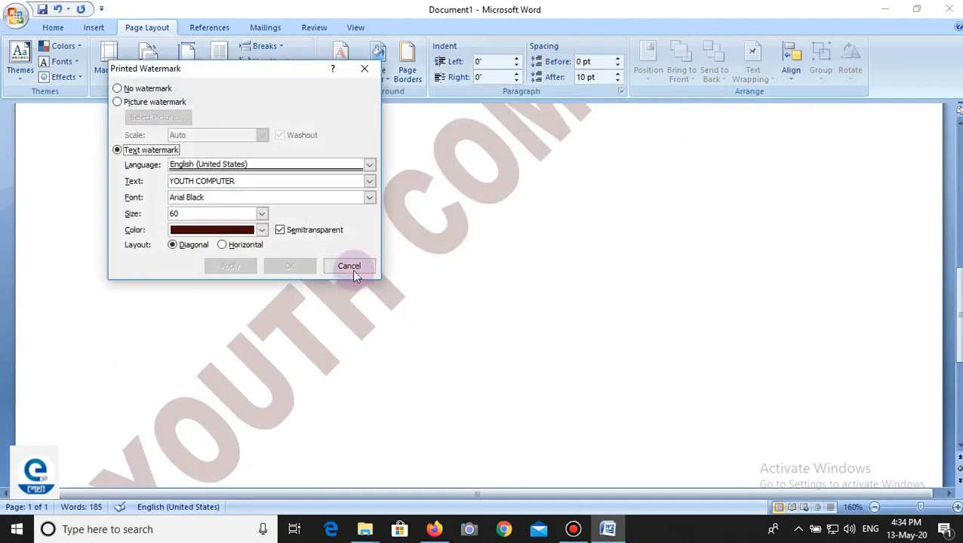
{"action": "left_click", "coordinate": [255, 245]}
{"action": "left_click", "coordinate": [239, 268]}
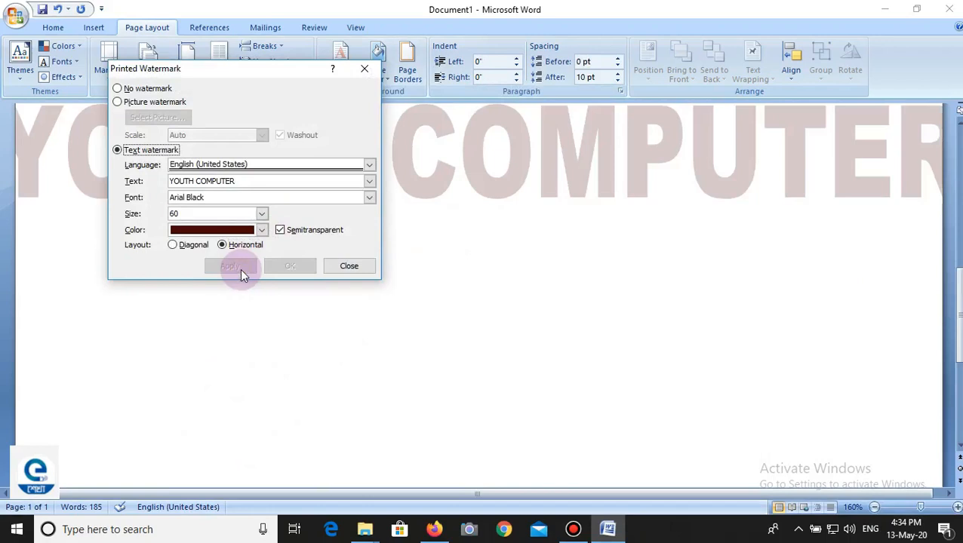
{"action": "left_click", "coordinate": [340, 267]}
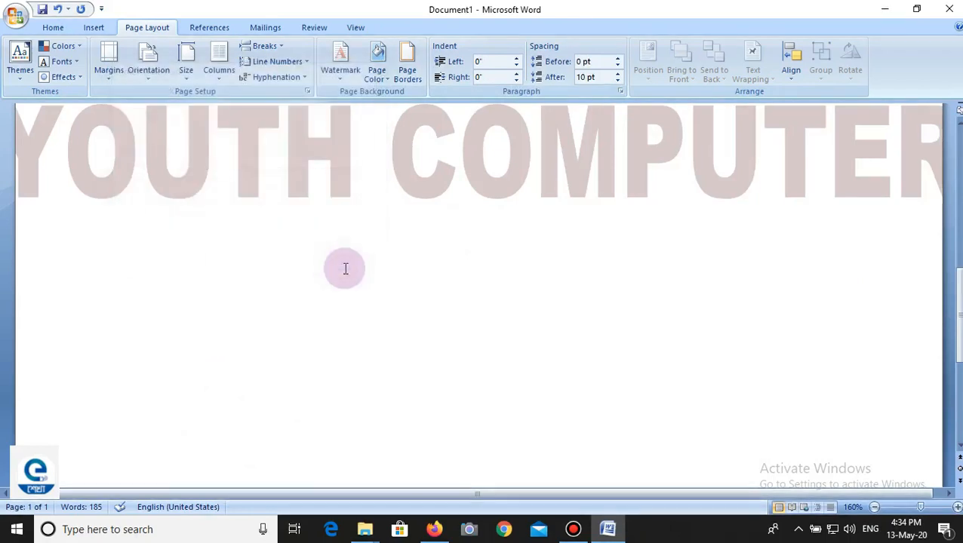
Step: Remove the watermark from the document and return to the start of the page
{"action": "left_click", "coordinate": [337, 78]}
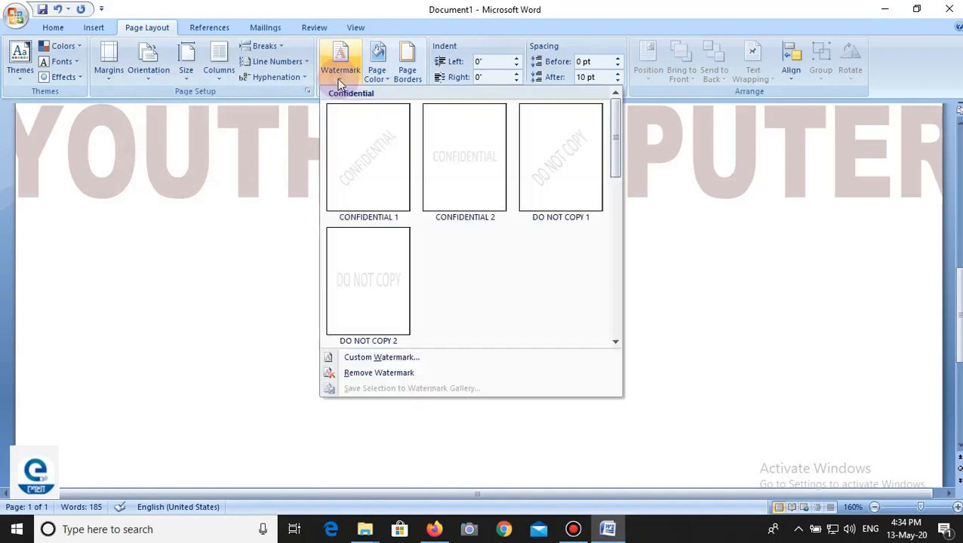
{"action": "left_click", "coordinate": [385, 373]}
{"action": "scroll", "coordinate": [385, 369], "scroll_direction": "up", "scroll_amount": 3}
{"action": "scroll", "coordinate": [385, 369], "scroll_direction": "up", "scroll_amount": 3}
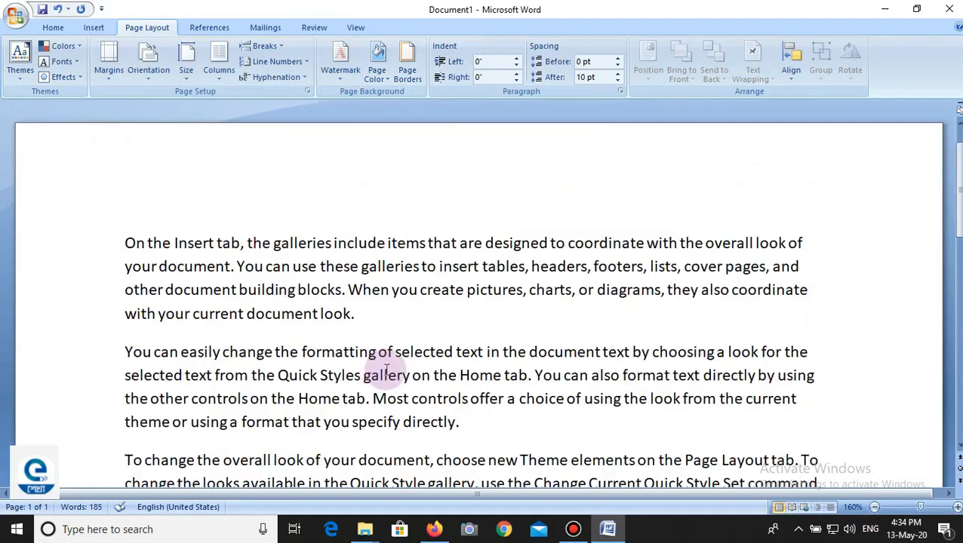
{"action": "left_click", "coordinate": [338, 78]}
{"action": "left_click", "coordinate": [347, 357]}
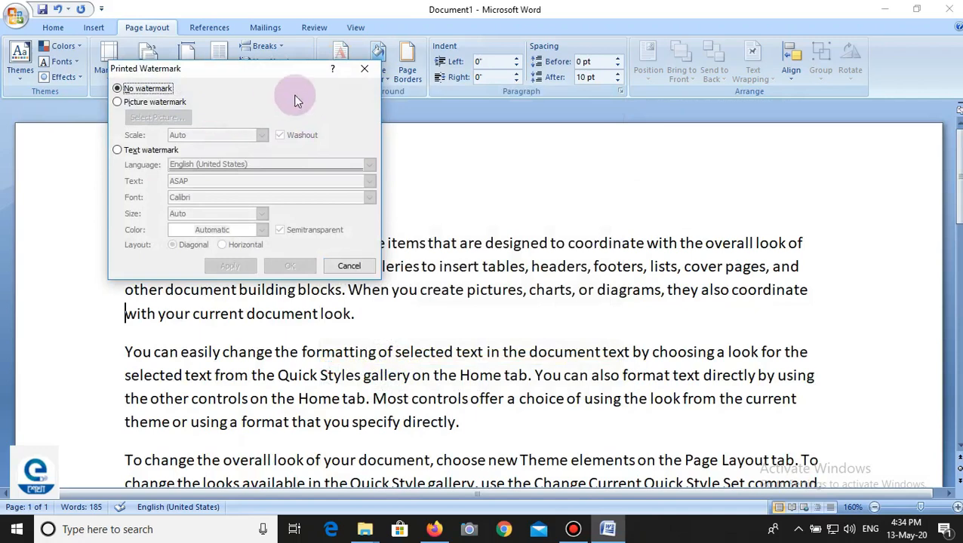
{"action": "left_click", "coordinate": [364, 68]}
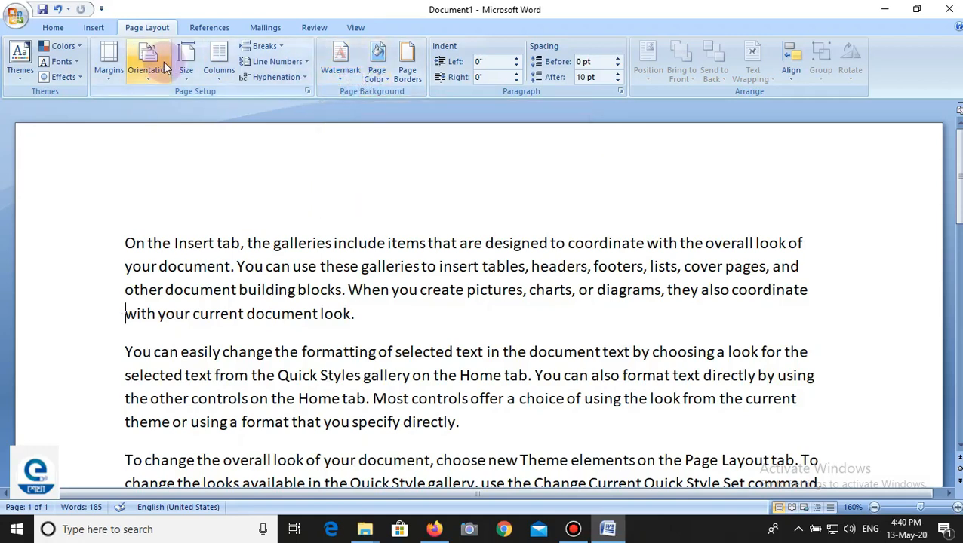
Step: Set the custom watermark type to Picture watermark and open the picture selection for it
{"action": "left_click", "coordinate": [340, 75]}
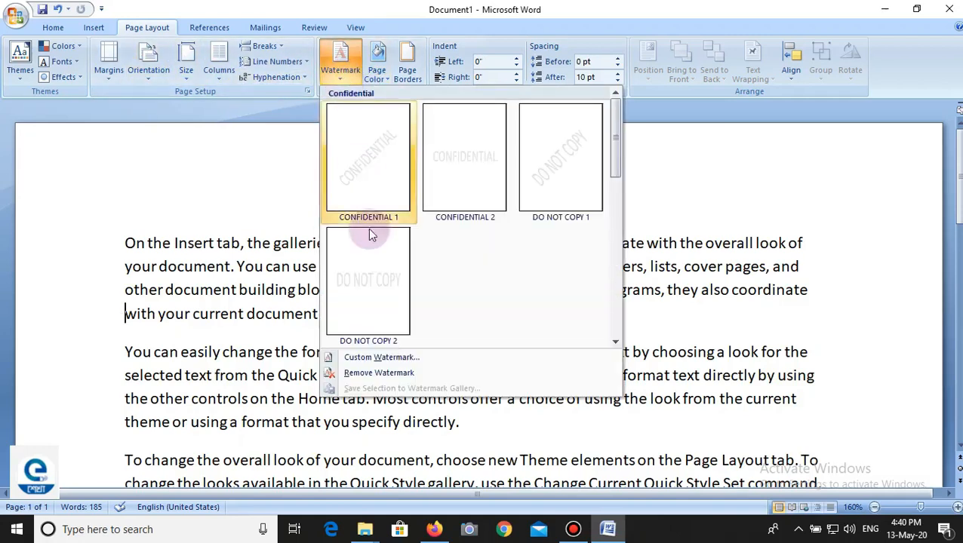
{"action": "left_click", "coordinate": [383, 357]}
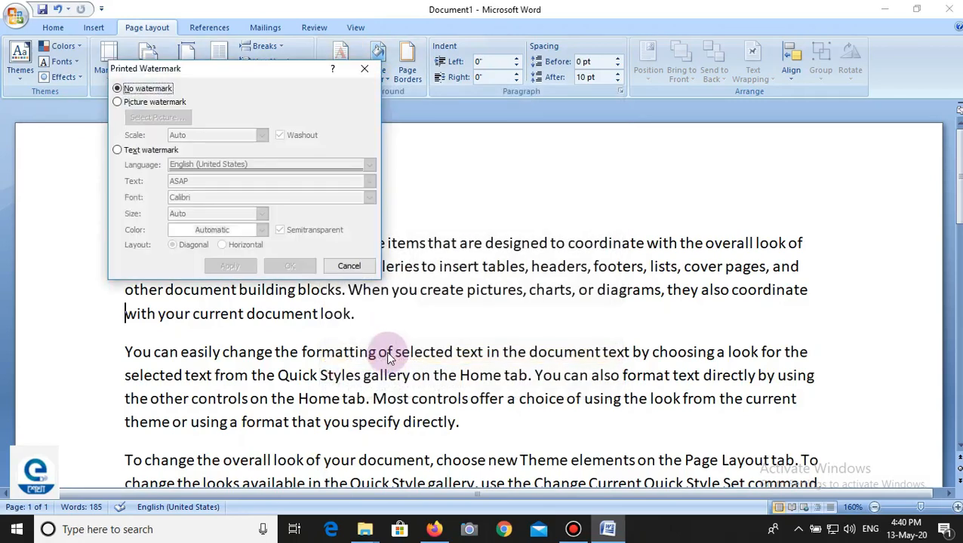
{"action": "left_click", "coordinate": [119, 103]}
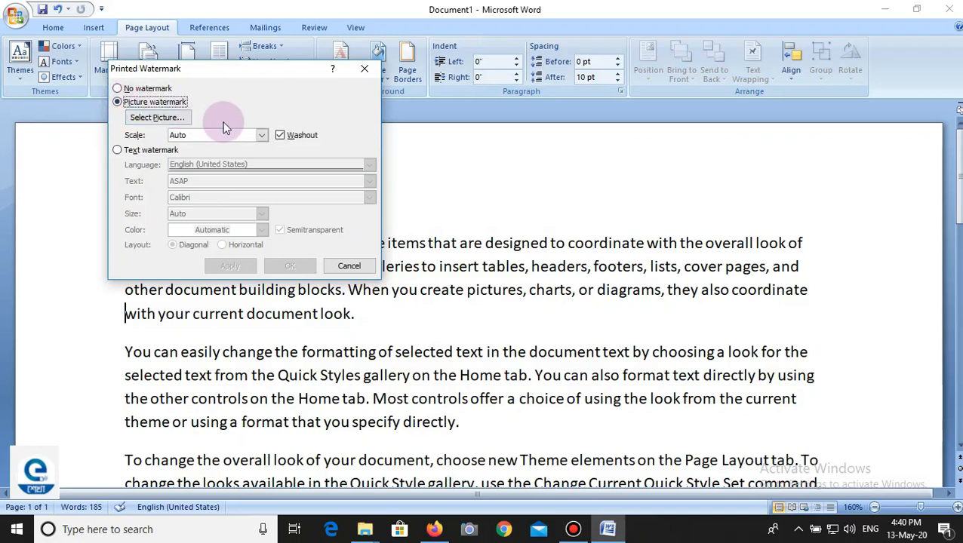
{"action": "left_click", "coordinate": [154, 121]}
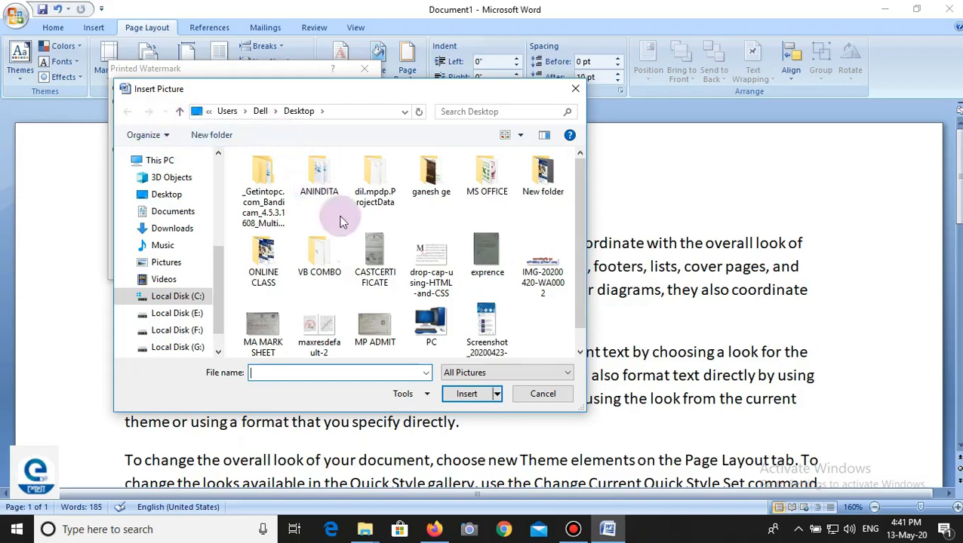
Step: Pick the PC picture from the Desktop folder and apply it as the document's watermark
{"action": "left_click", "coordinate": [195, 295]}
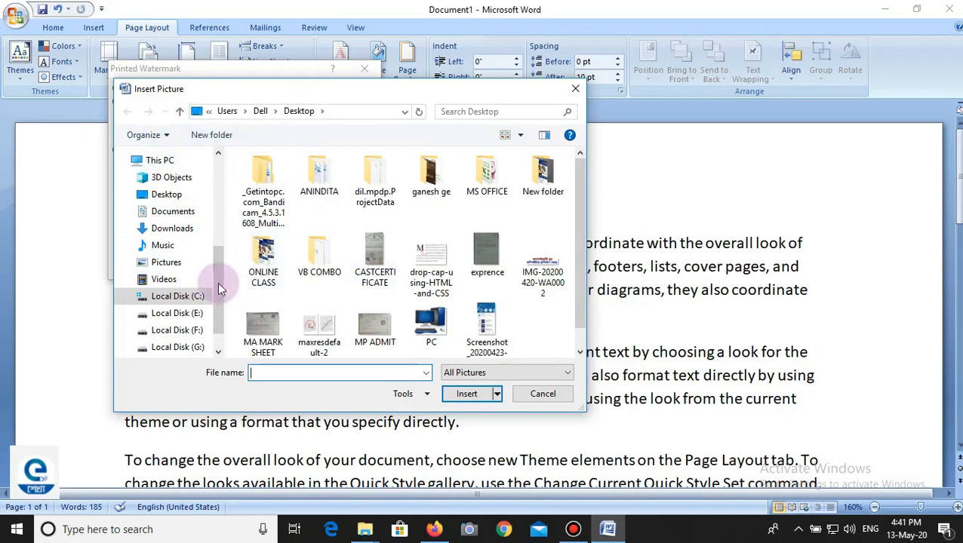
{"action": "left_click_drag", "start_coordinate": [216, 276], "coordinate": [215, 184]}
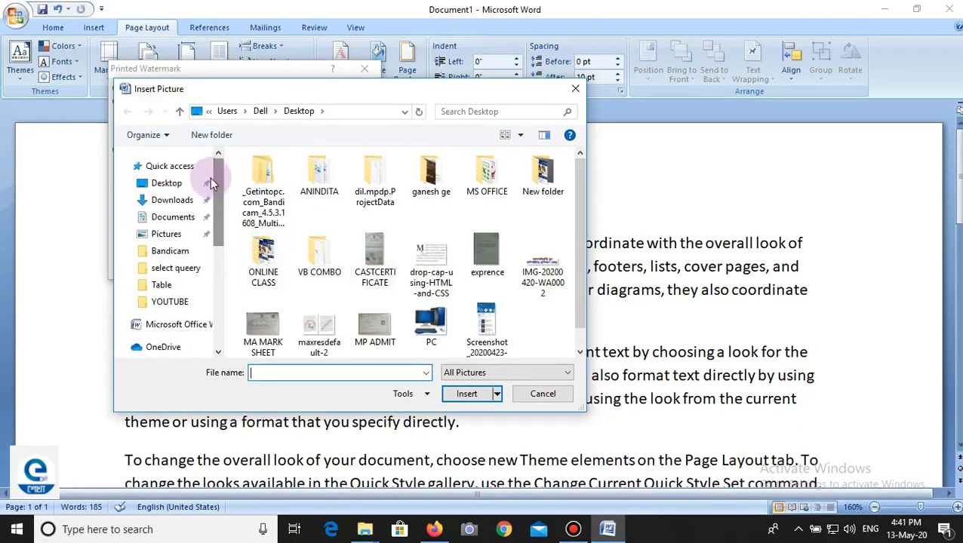
{"action": "left_click", "coordinate": [167, 187]}
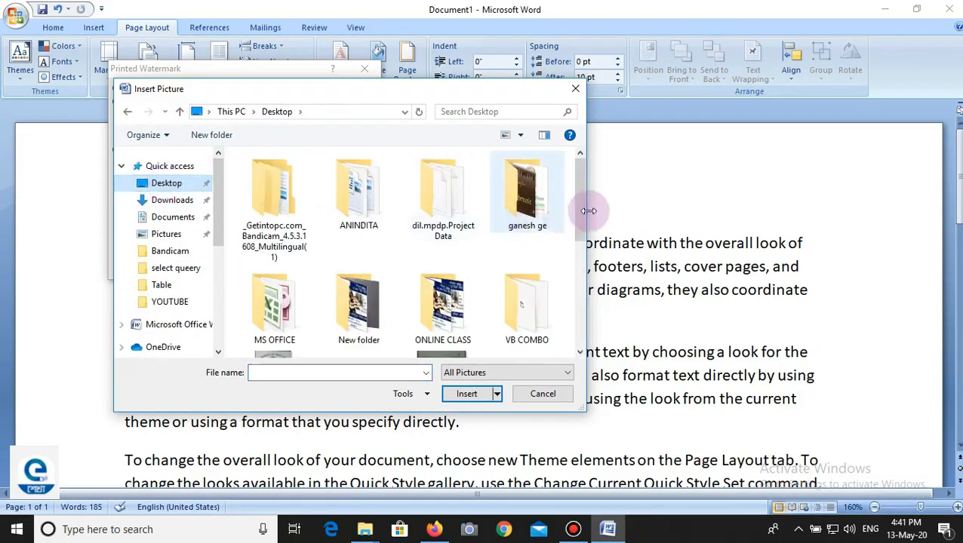
{"action": "left_click_drag", "start_coordinate": [578, 197], "coordinate": [577, 277]}
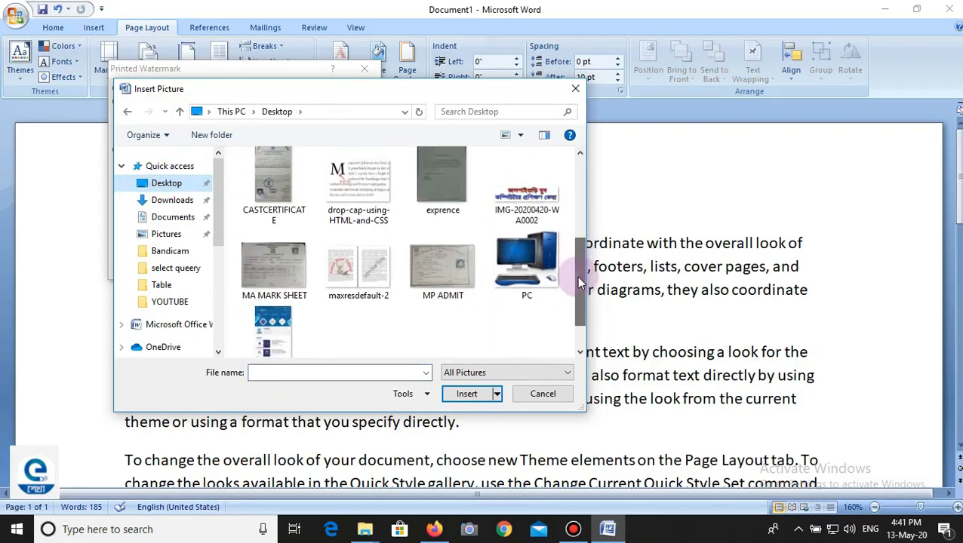
{"action": "left_click", "coordinate": [516, 259]}
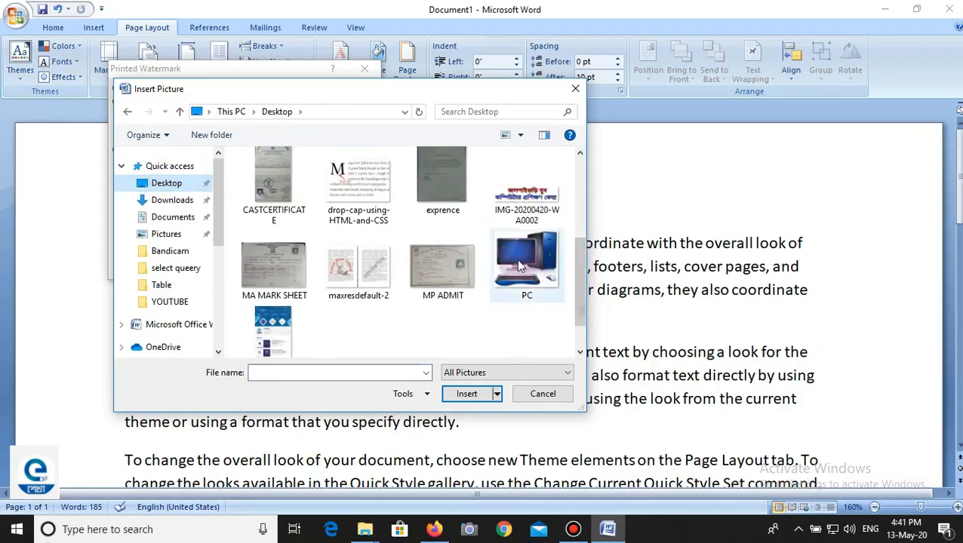
{"action": "left_click", "coordinate": [473, 396]}
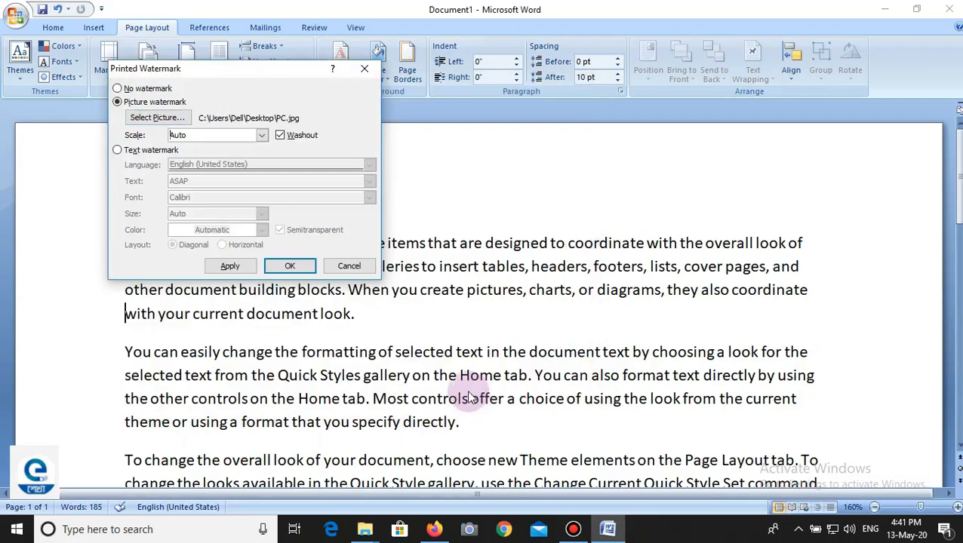
{"action": "left_click", "coordinate": [230, 269]}
{"action": "left_click", "coordinate": [341, 268]}
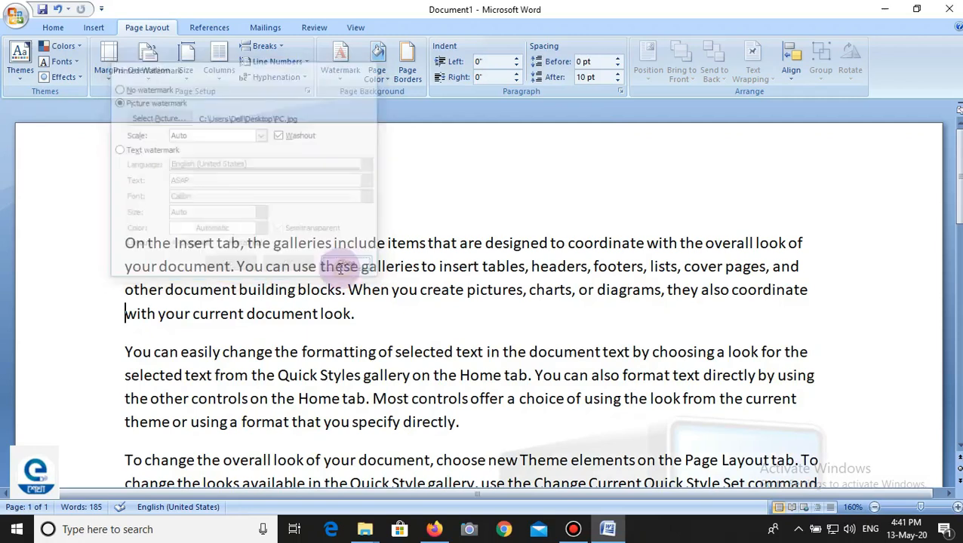
Step: Examine how the picture watermark sits behind the text, on the page and in Print Preview
{"action": "scroll", "coordinate": [451, 279], "scroll_direction": "down", "scroll_amount": 8}
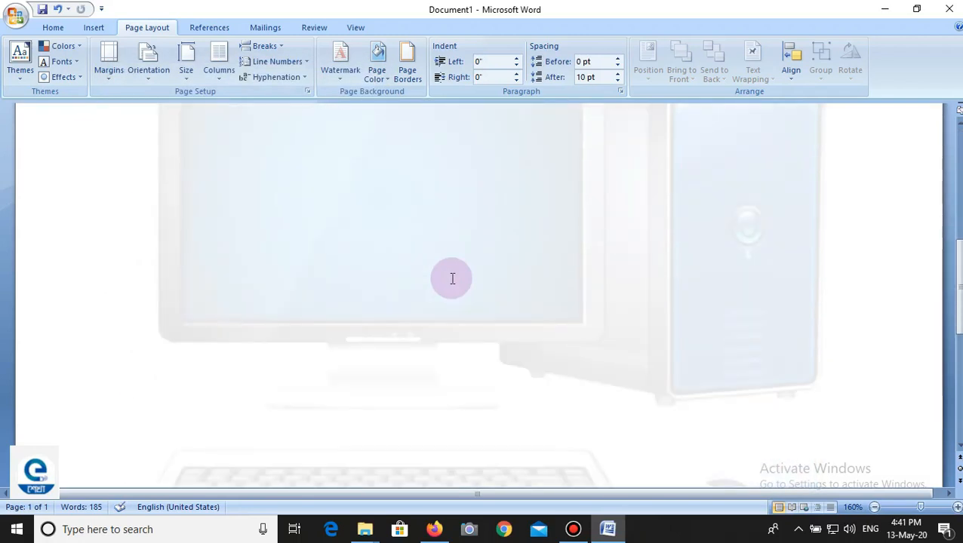
{"action": "left_click", "coordinate": [17, 14]}
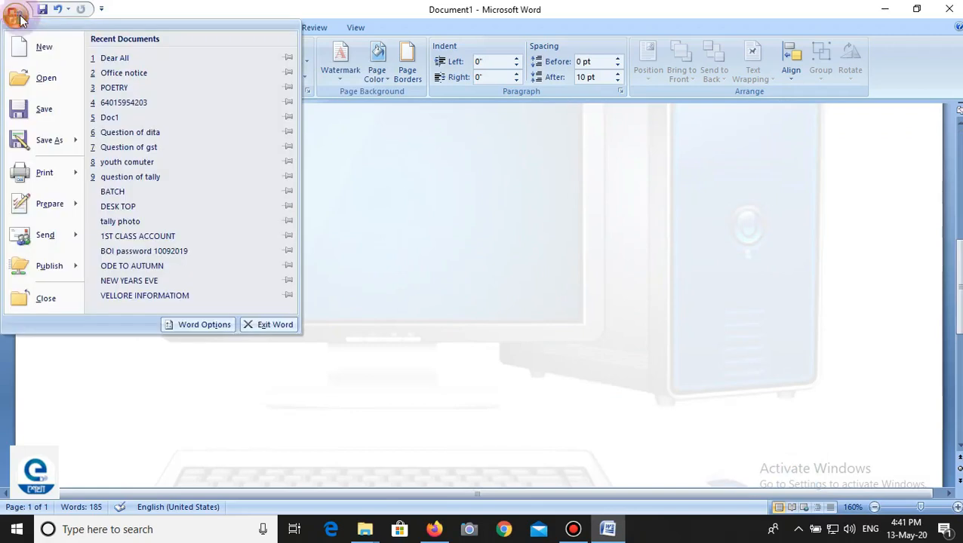
{"action": "left_click", "coordinate": [39, 203]}
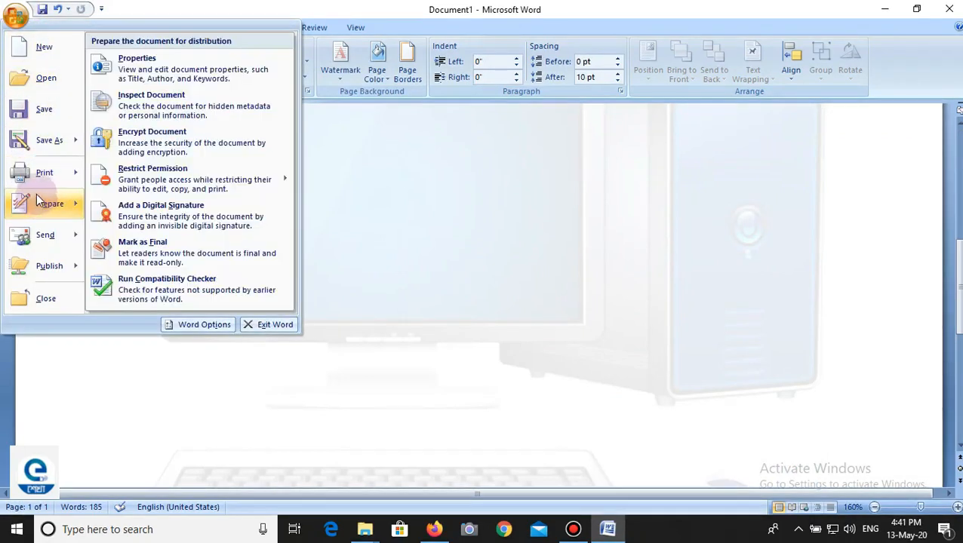
{"action": "mouse_move", "coordinate": [43, 172]}
{"action": "left_click", "coordinate": [161, 151]}
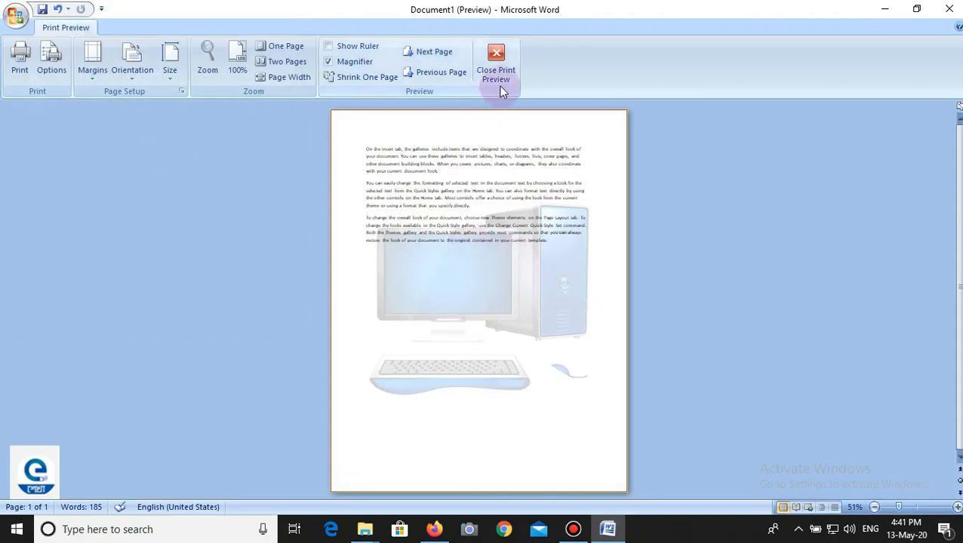
{"action": "left_click", "coordinate": [498, 56]}
{"action": "scroll", "coordinate": [445, 233], "scroll_direction": "down", "scroll_amount": 10}
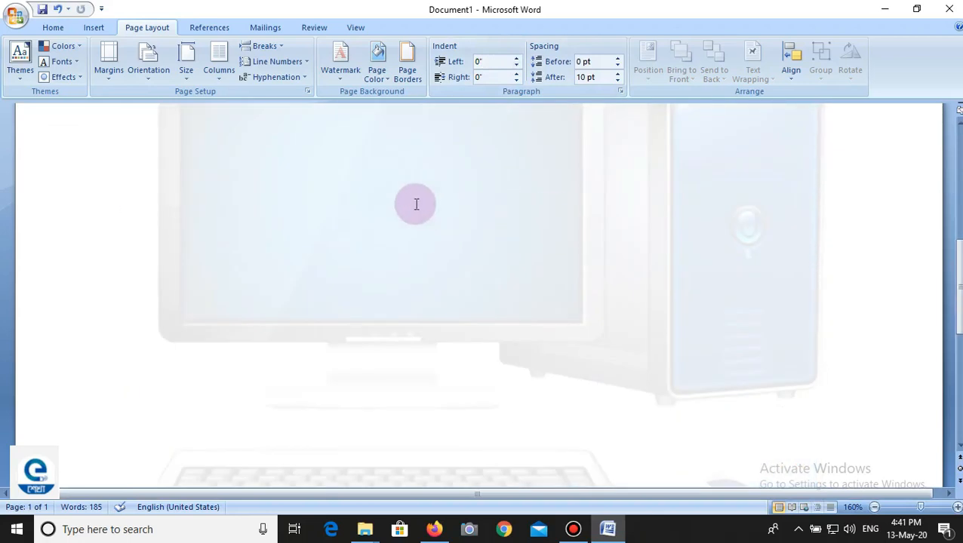
{"action": "scroll", "coordinate": [412, 233], "scroll_direction": "up", "scroll_amount": 6}
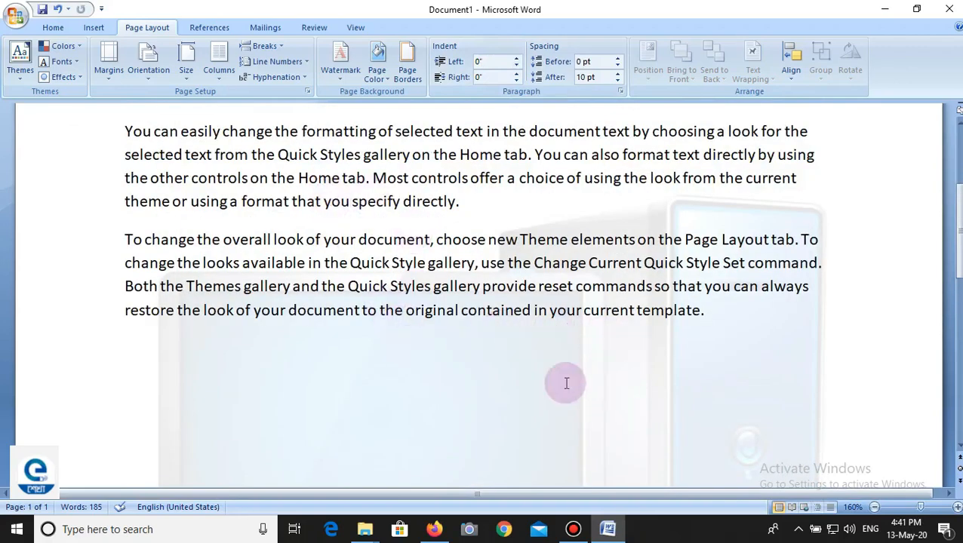
{"action": "scroll", "coordinate": [609, 312], "scroll_direction": "down", "scroll_amount": 3}
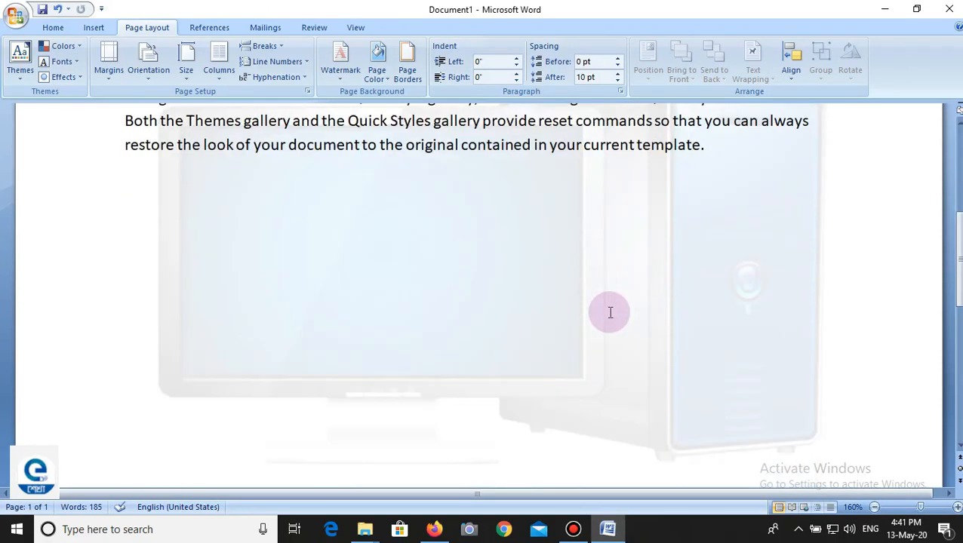
{"action": "scroll", "coordinate": [610, 311], "scroll_direction": "up", "scroll_amount": 2}
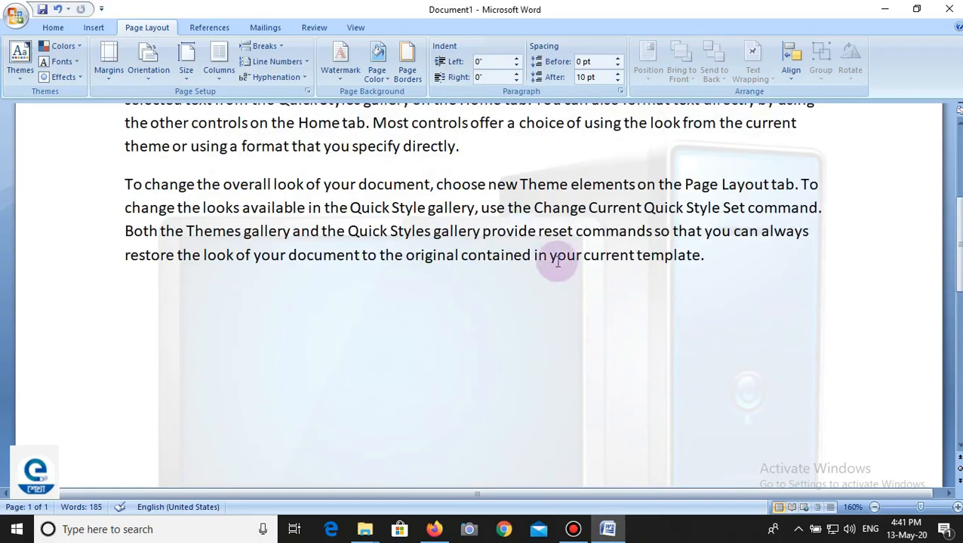
Step: Remove the picture watermark by applying the No watermark option in the custom watermark settings
{"action": "left_click", "coordinate": [341, 76]}
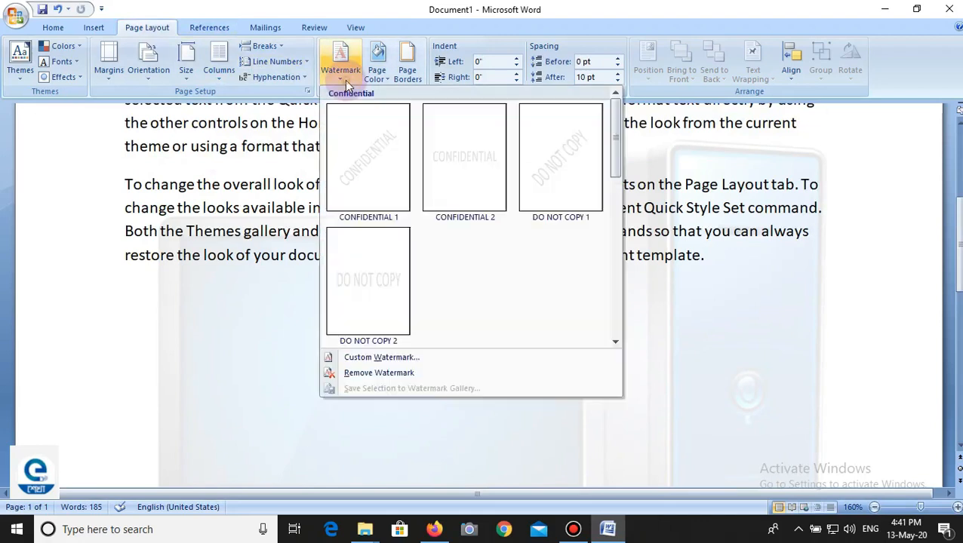
{"action": "left_click", "coordinate": [389, 357]}
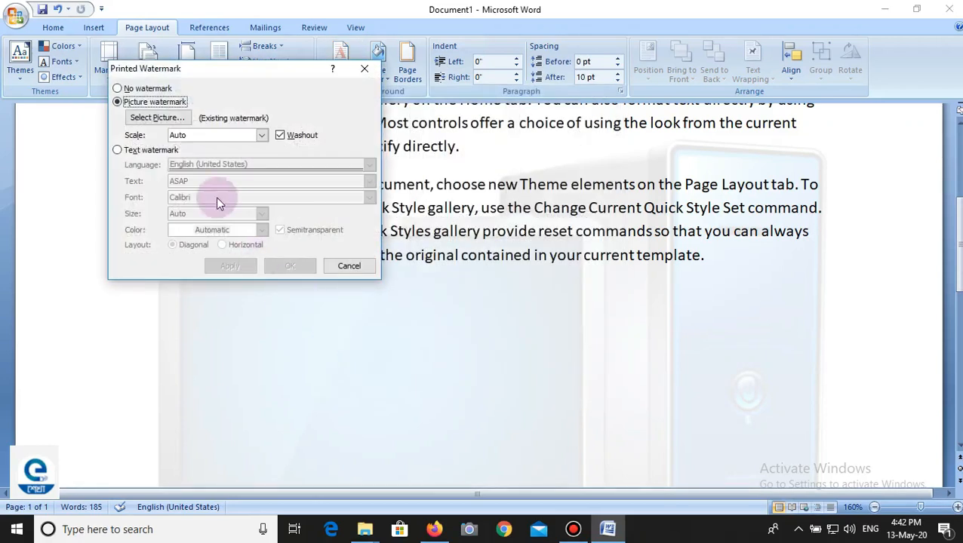
{"action": "left_click", "coordinate": [156, 89]}
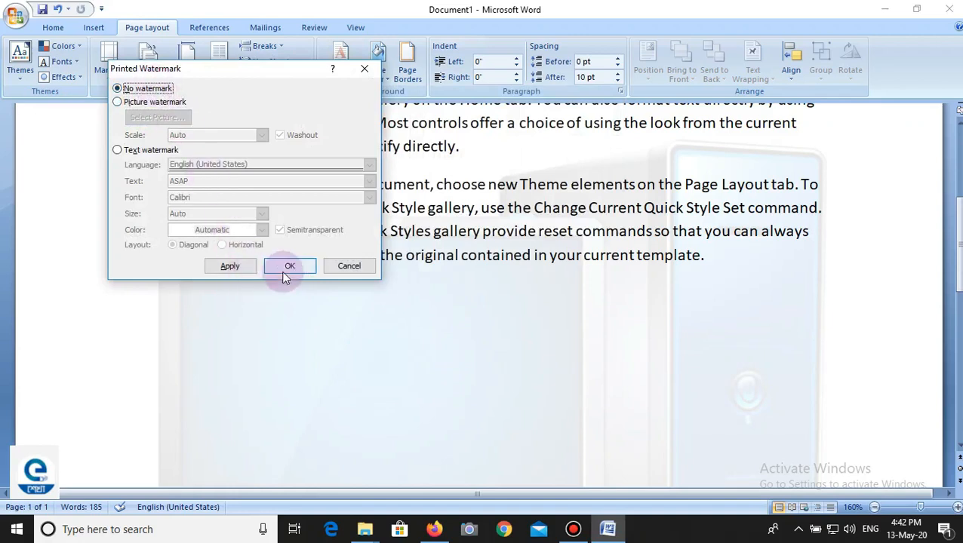
{"action": "left_click", "coordinate": [243, 267]}
{"action": "left_click", "coordinate": [337, 268]}
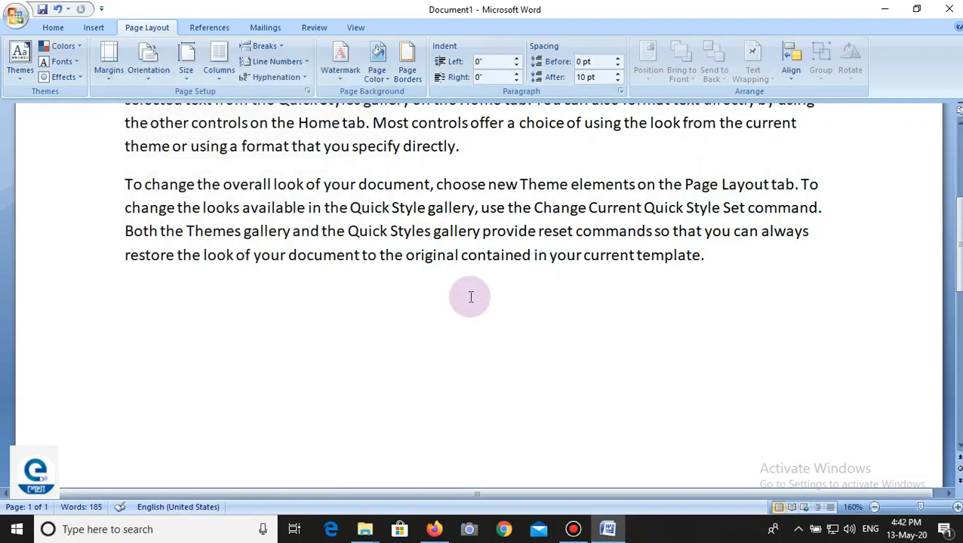
Step: Check the whole page without its watermark in Print Preview and return to the document
{"action": "left_click", "coordinate": [11, 21]}
{"action": "mouse_move", "coordinate": [53, 172]}
{"action": "left_click", "coordinate": [159, 150]}
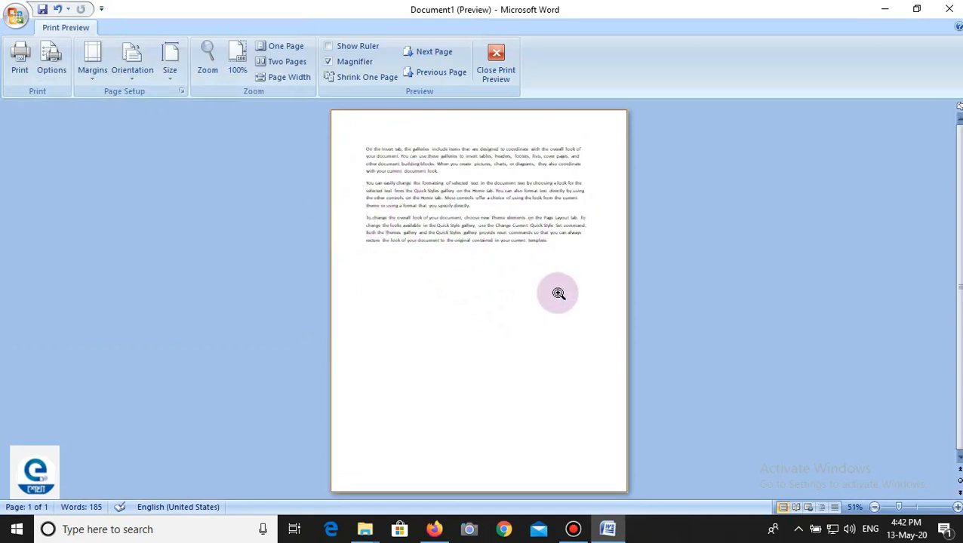
{"action": "left_click", "coordinate": [495, 60]}
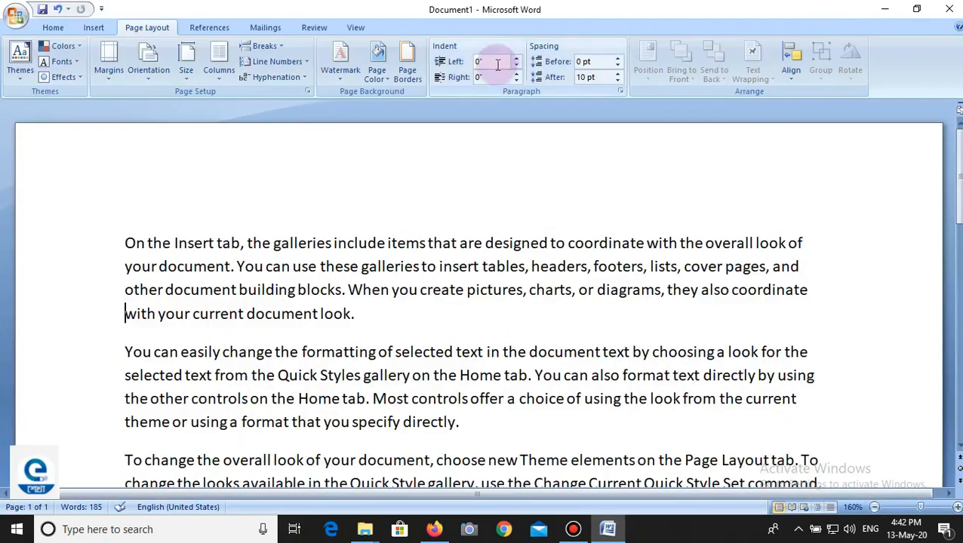